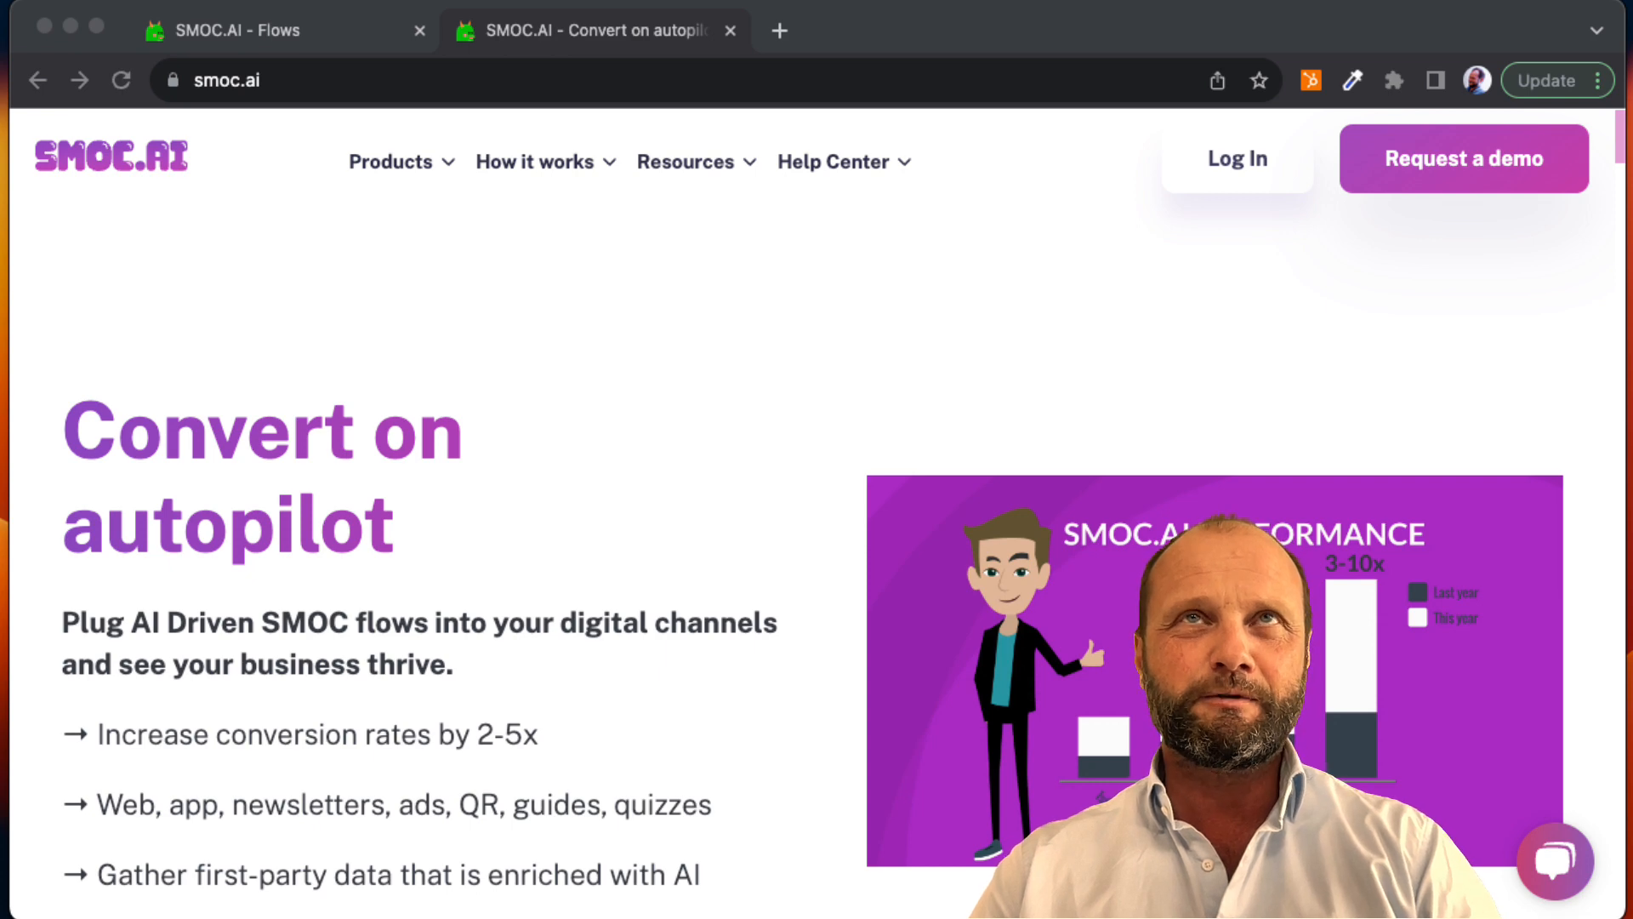
Step: Open the Video Tutorials list in the SMOC.AI Help Center
{"action": "left_click", "coordinate": [860, 161]}
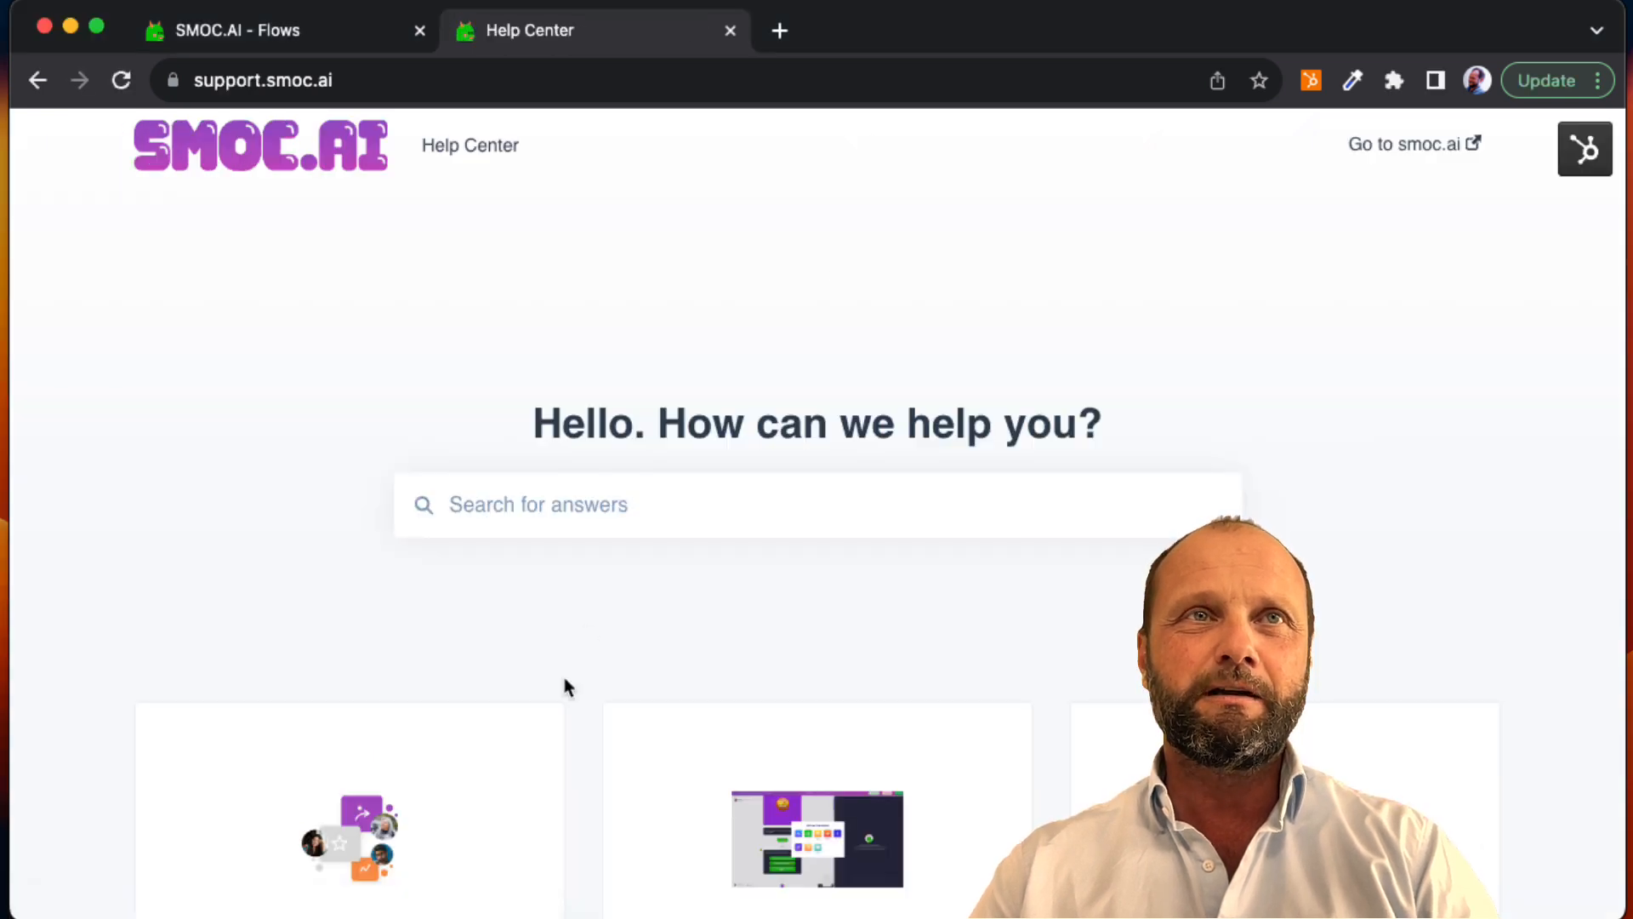
{"action": "scroll", "coordinate": [563, 687], "scroll_direction": "down", "scroll_amount": 4}
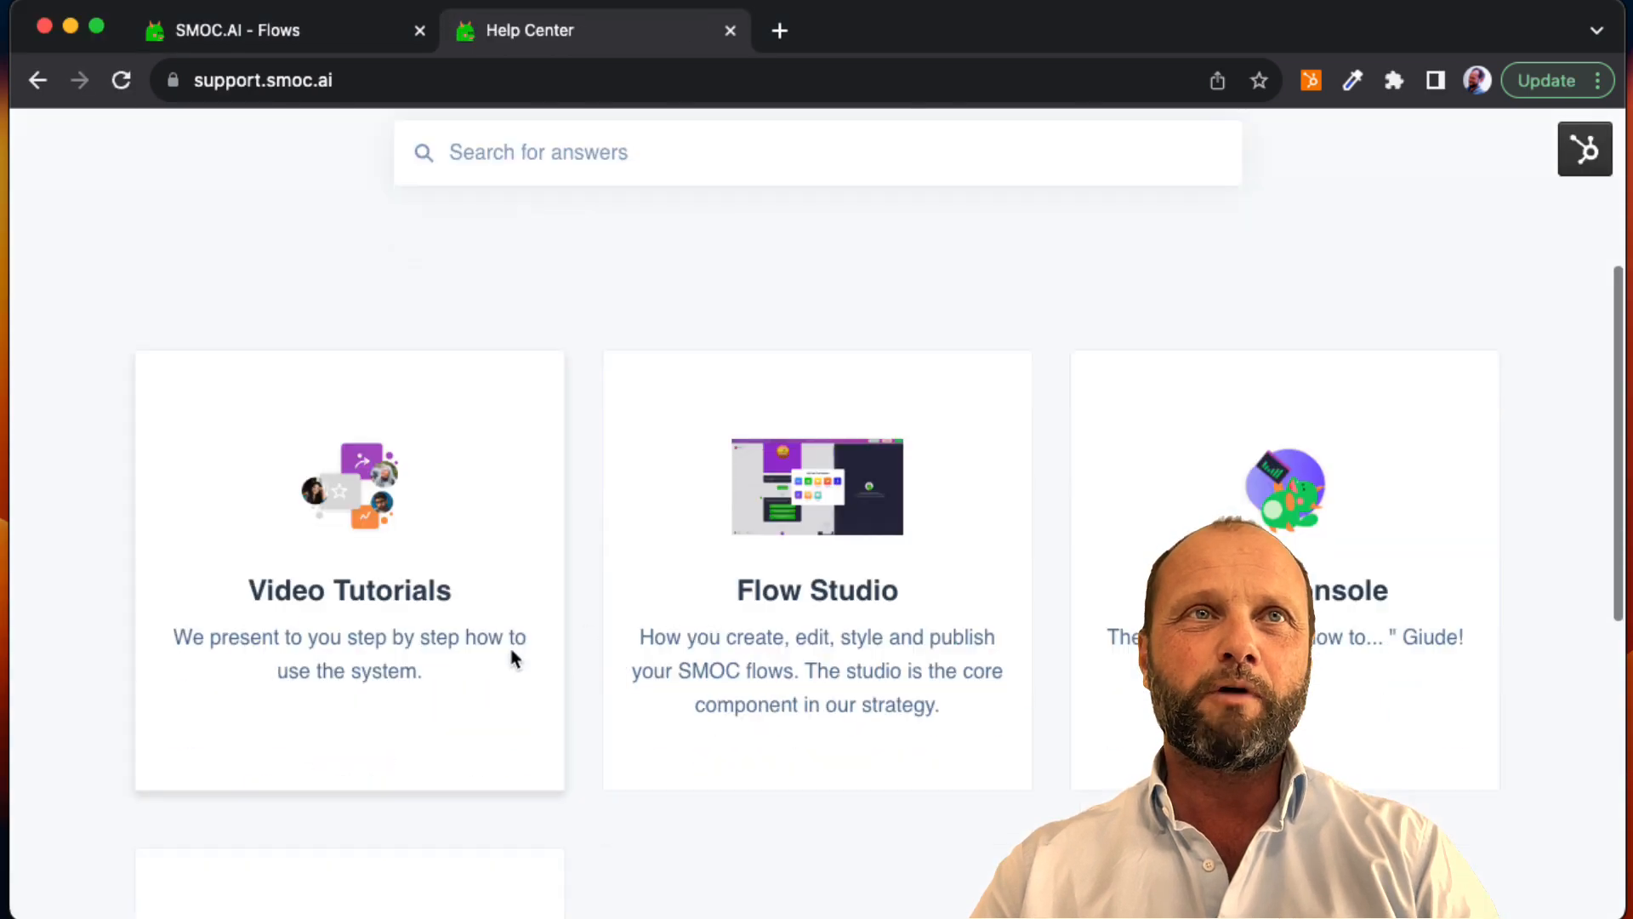
{"action": "left_click", "coordinate": [397, 610]}
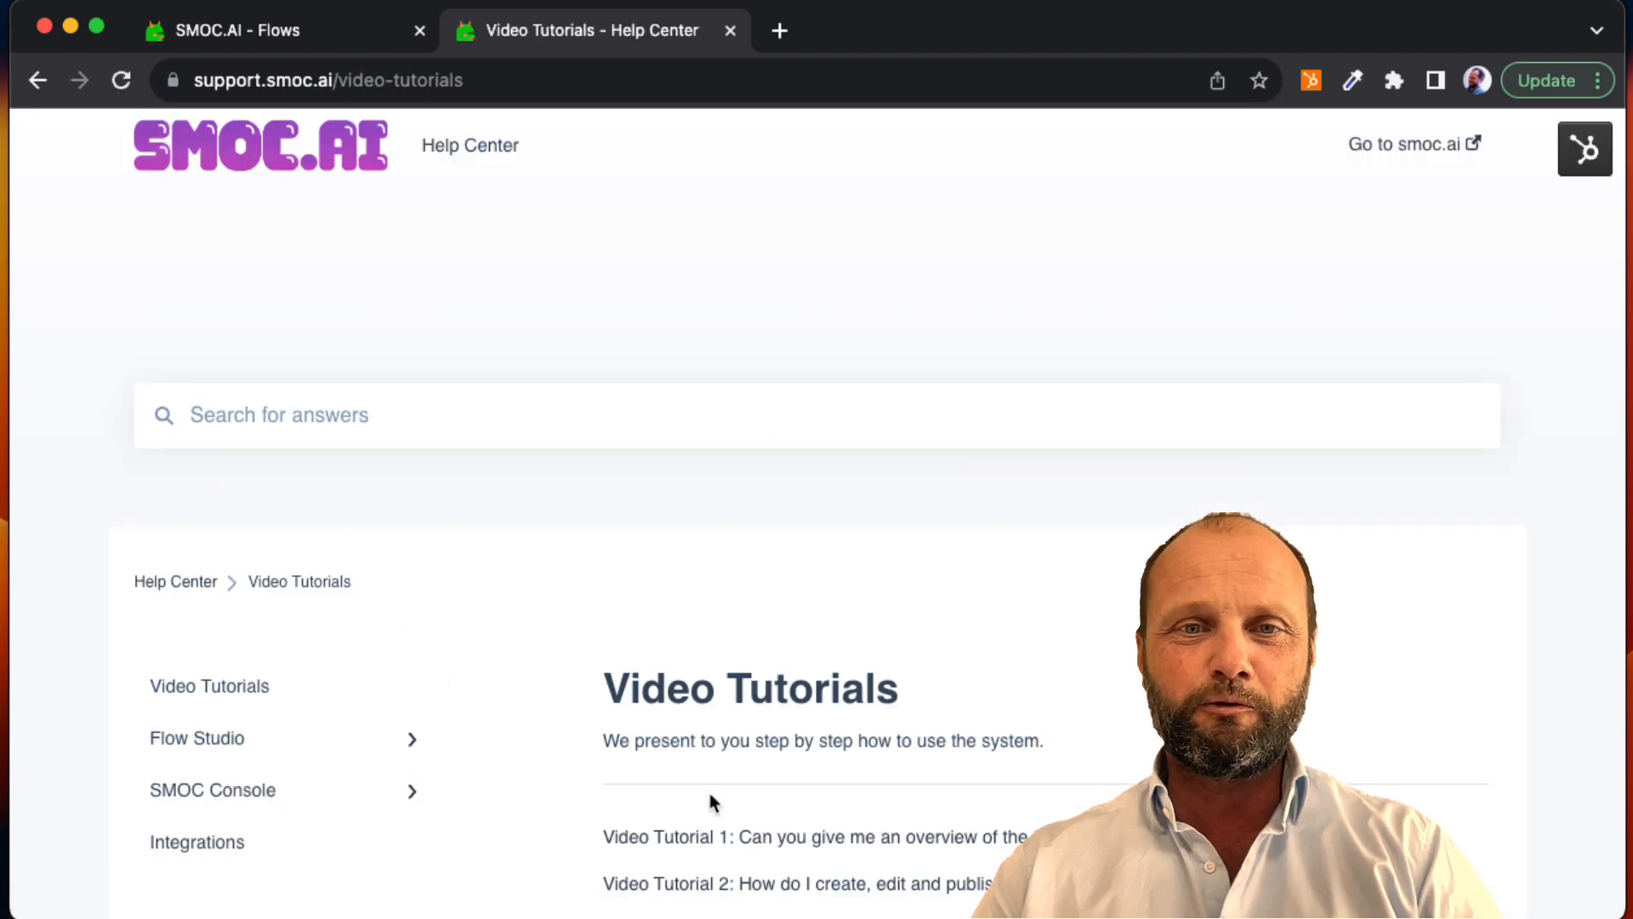
{"action": "scroll", "coordinate": [710, 798], "scroll_direction": "down", "scroll_amount": 3}
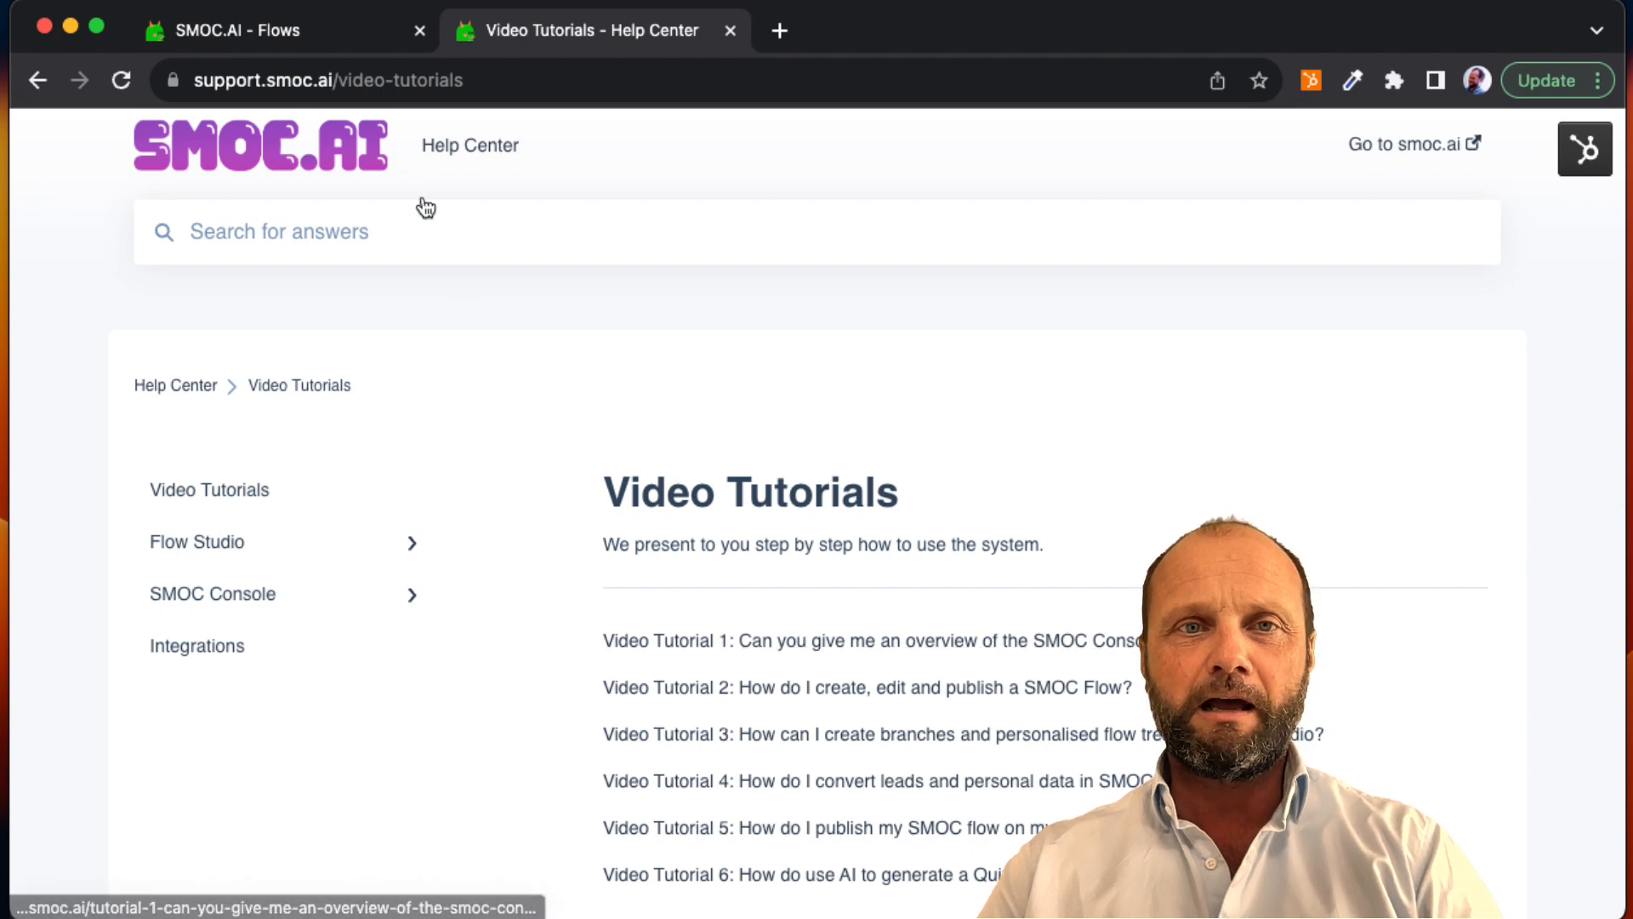
Step: Return to the SMOC.AI console and start a new flow using Create Guide by AI (Beta)
{"action": "left_click", "coordinate": [292, 39]}
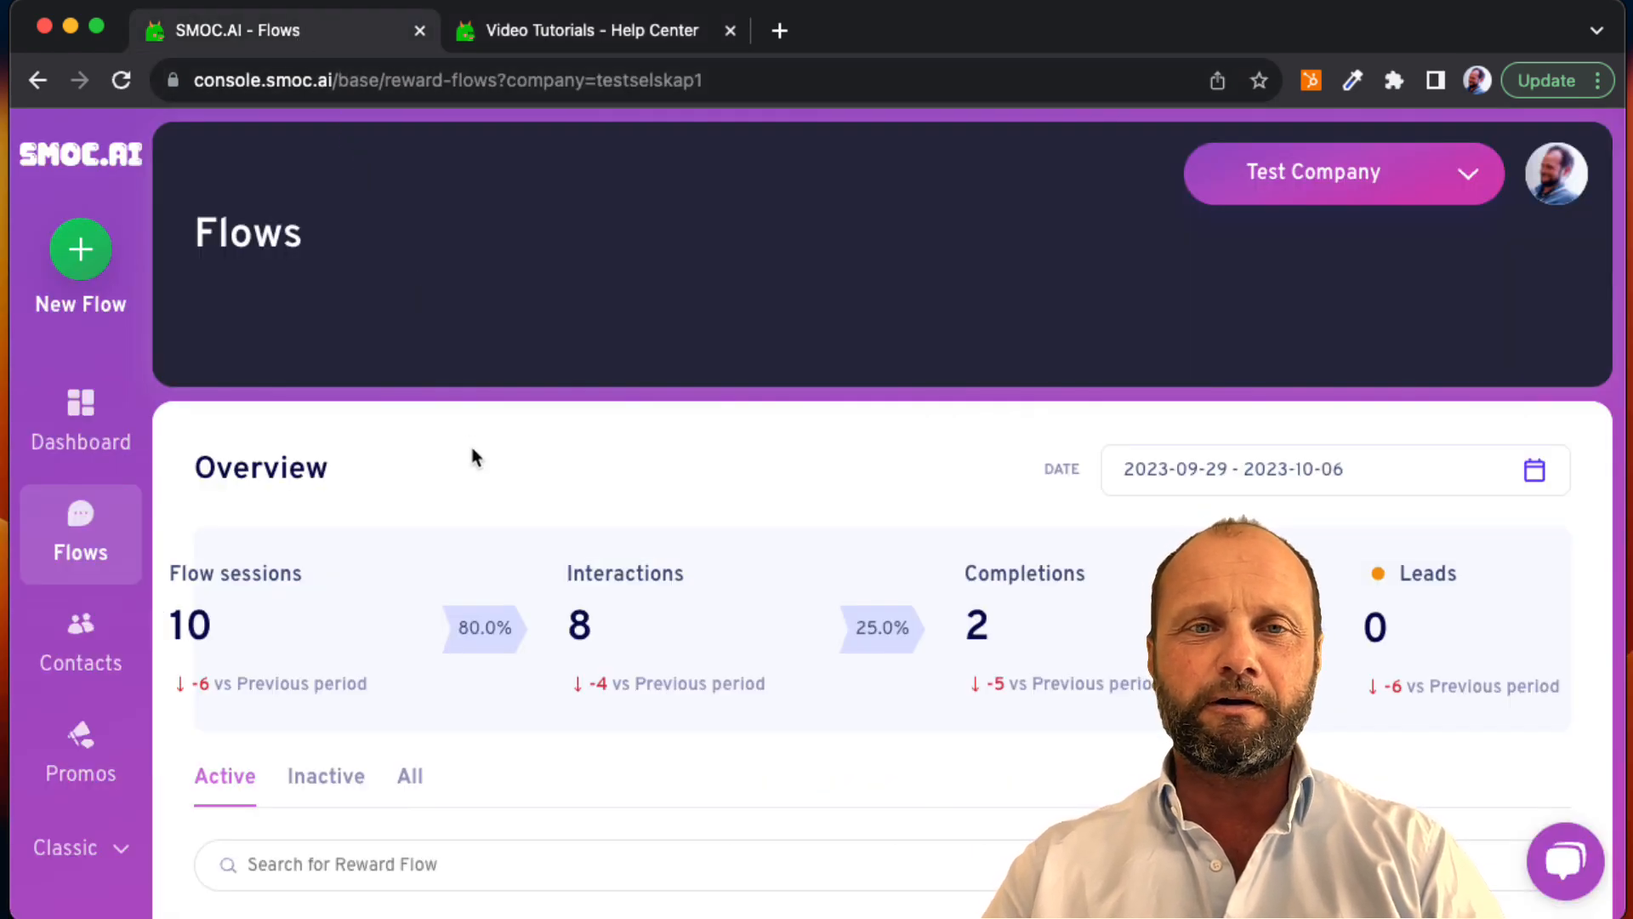
{"action": "left_click", "coordinate": [85, 255]}
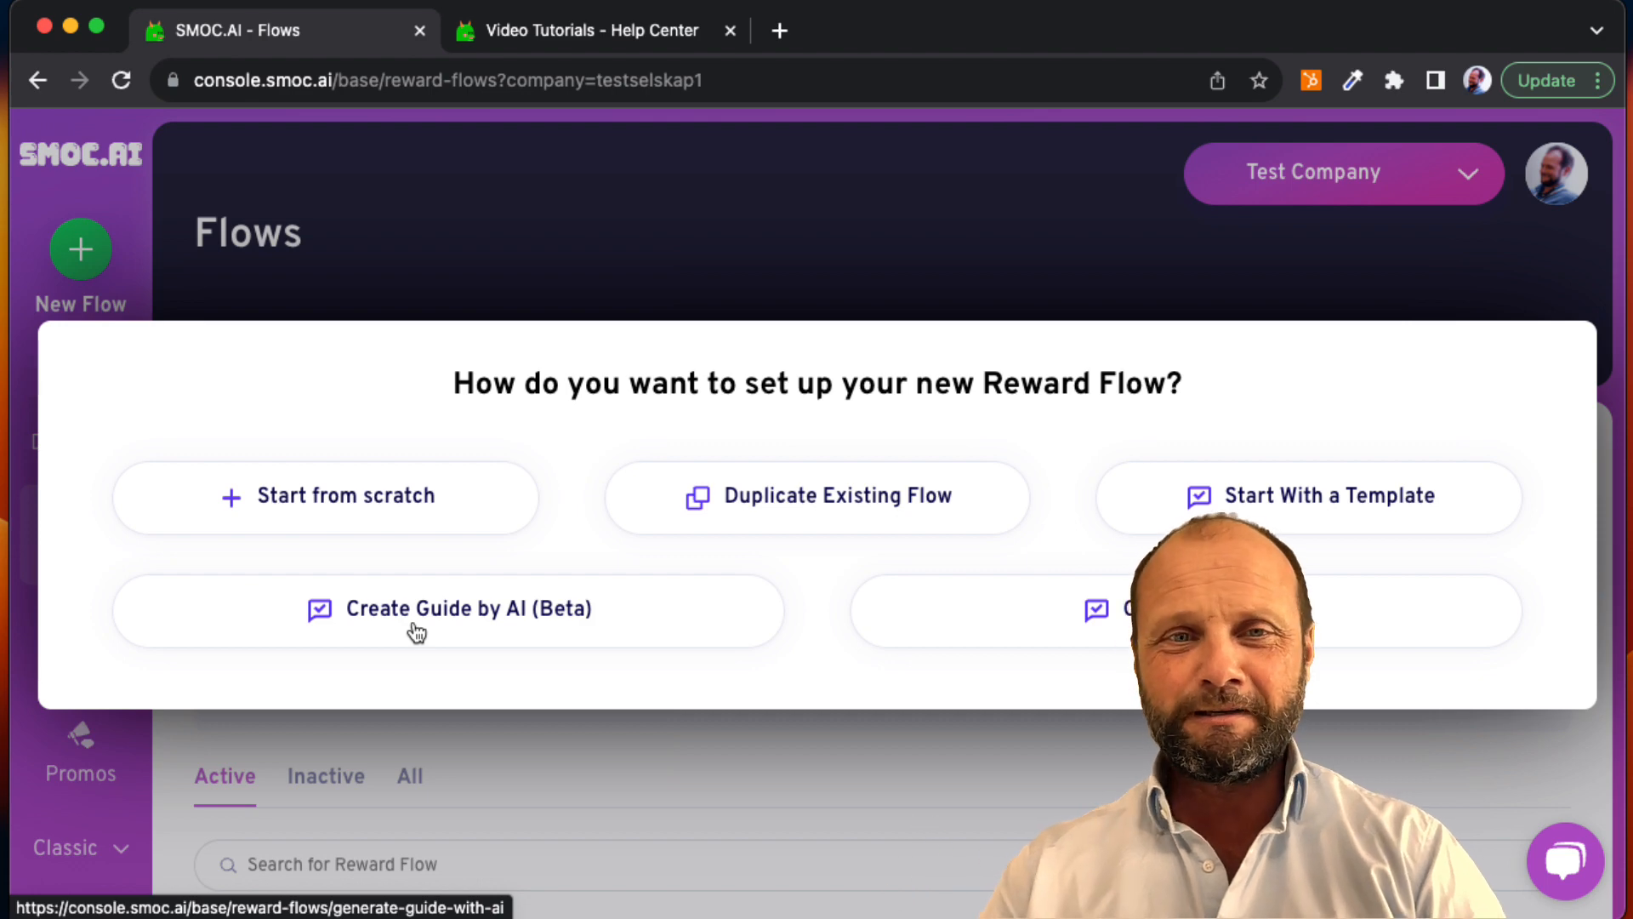
{"action": "left_click", "coordinate": [416, 631]}
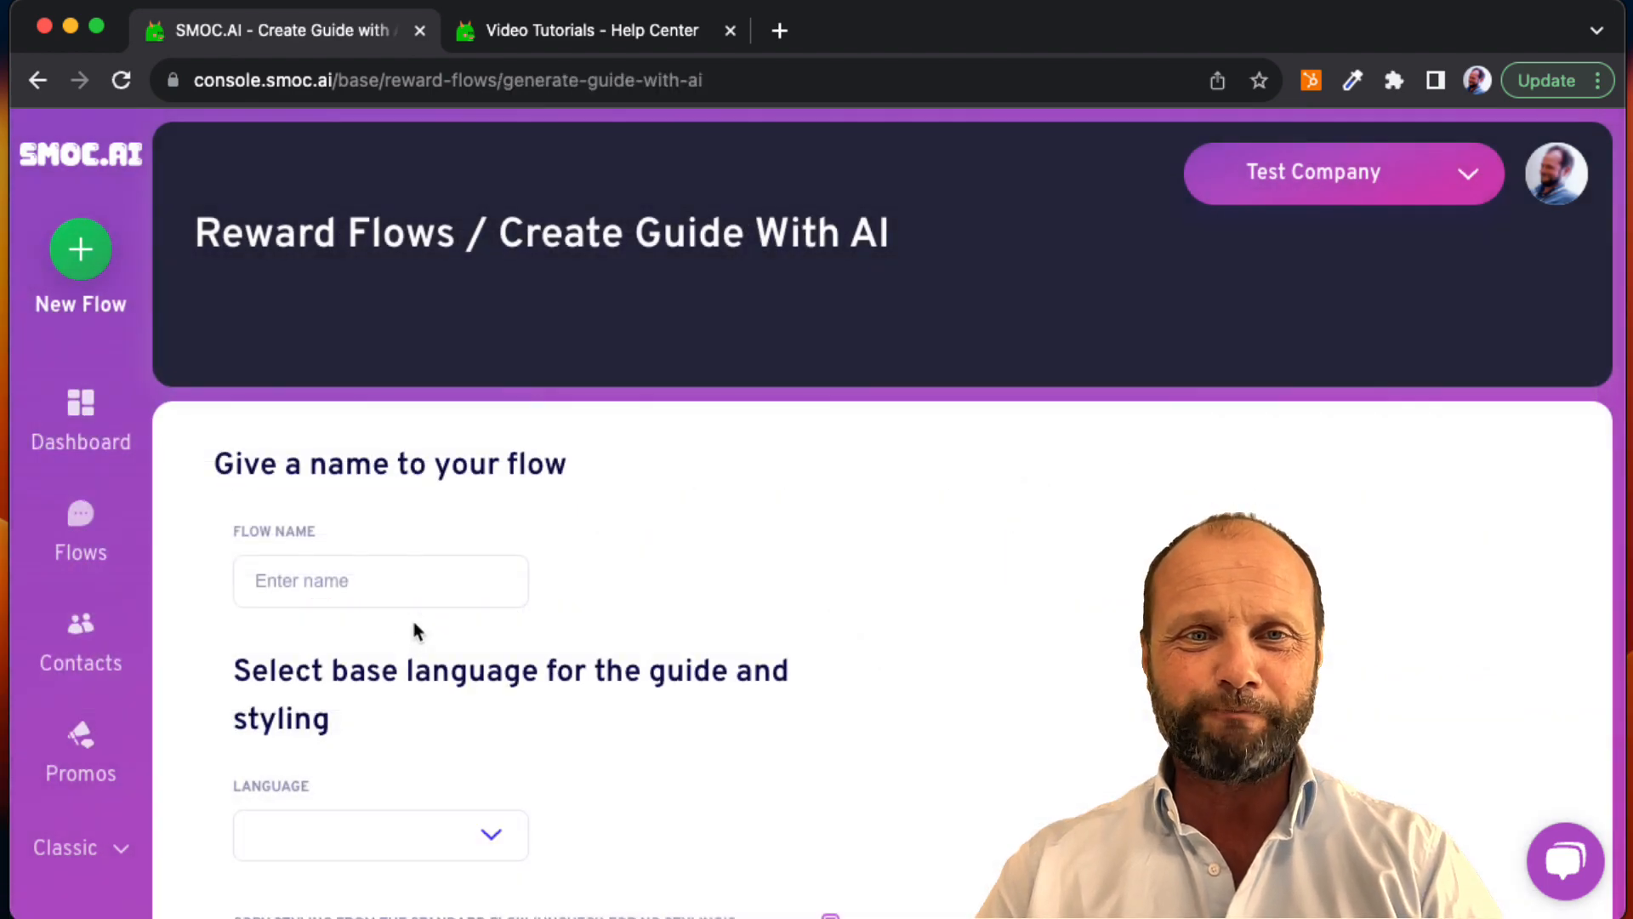
Step: Name the flow "SMOC Video Tutorial Guide"
{"action": "left_click", "coordinate": [388, 585]}
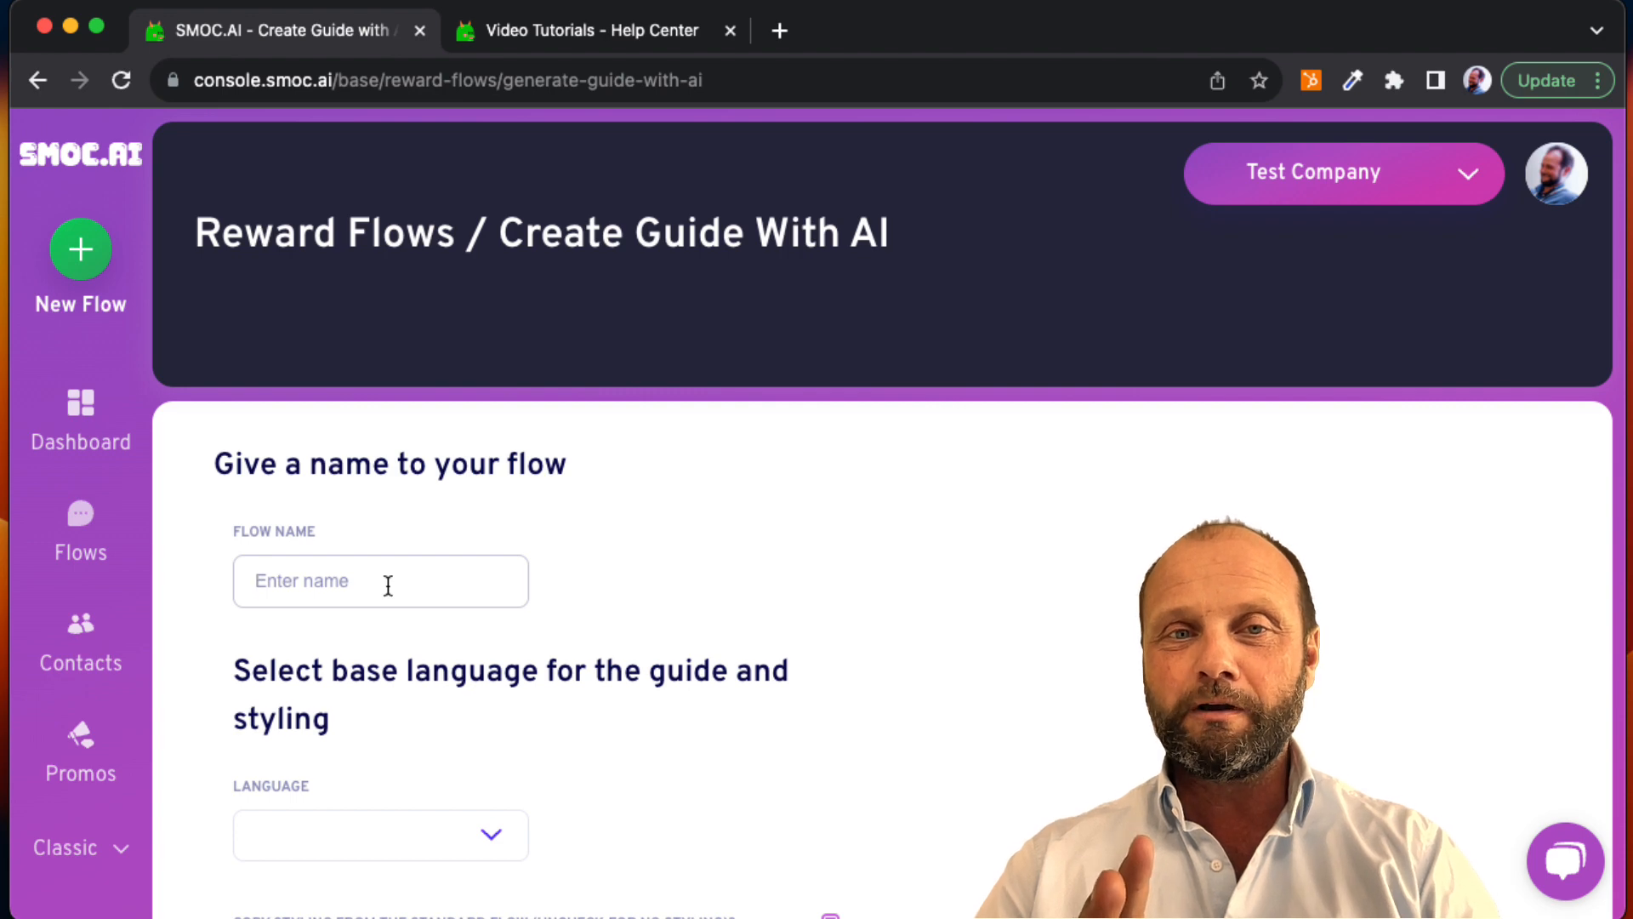
{"action": "left_click", "coordinate": [388, 585]}
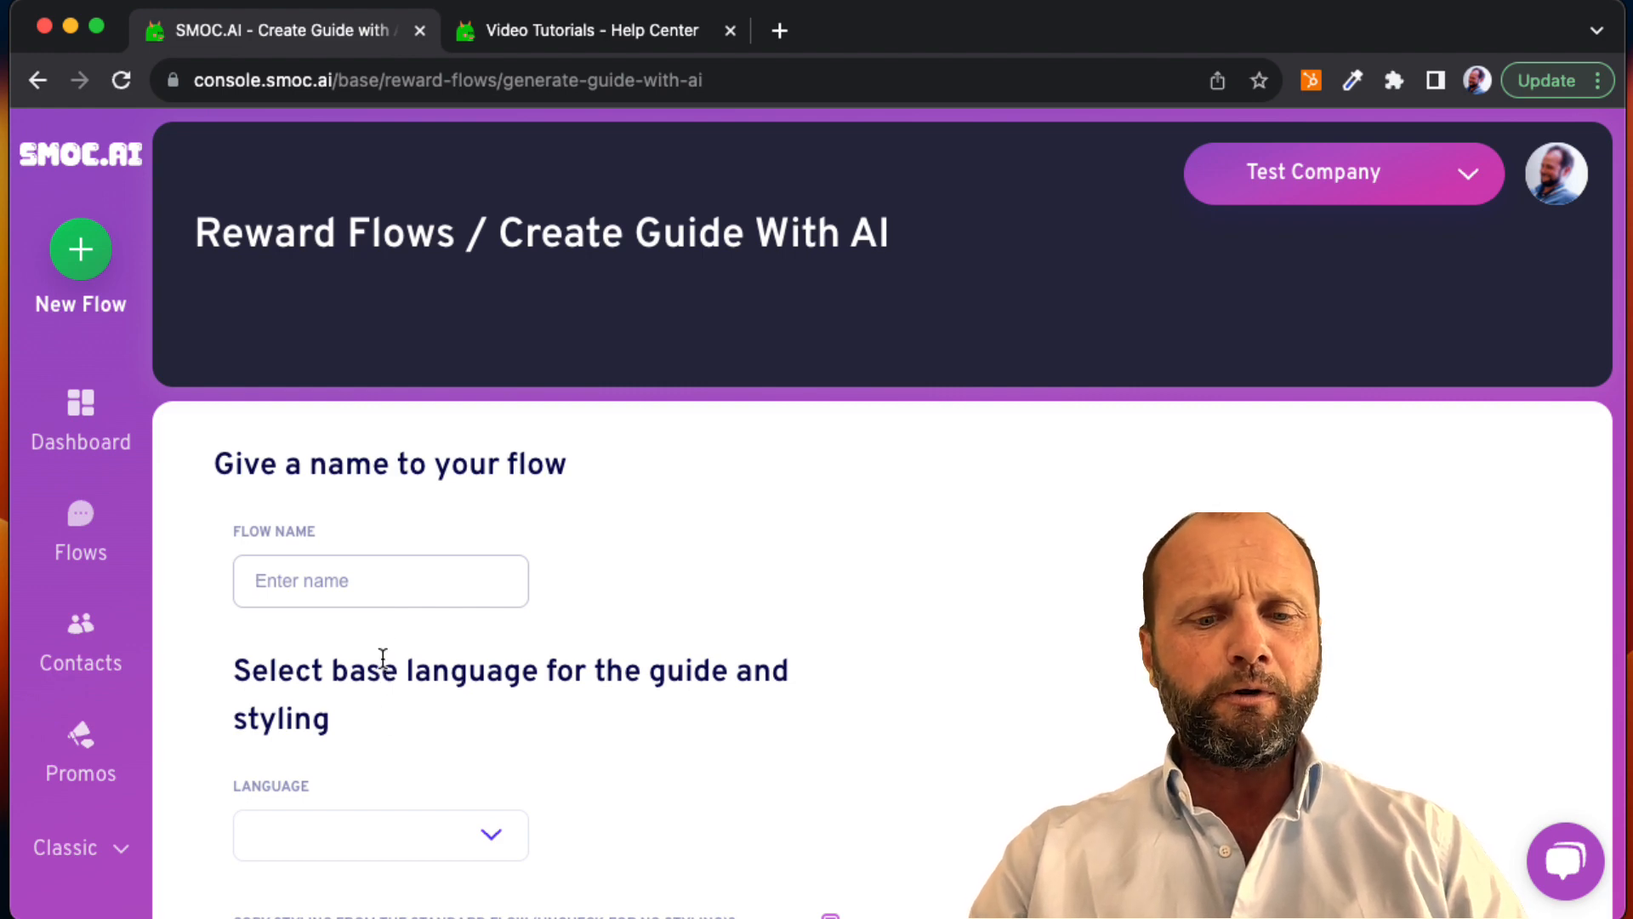
{"action": "type", "text": "Vi"}
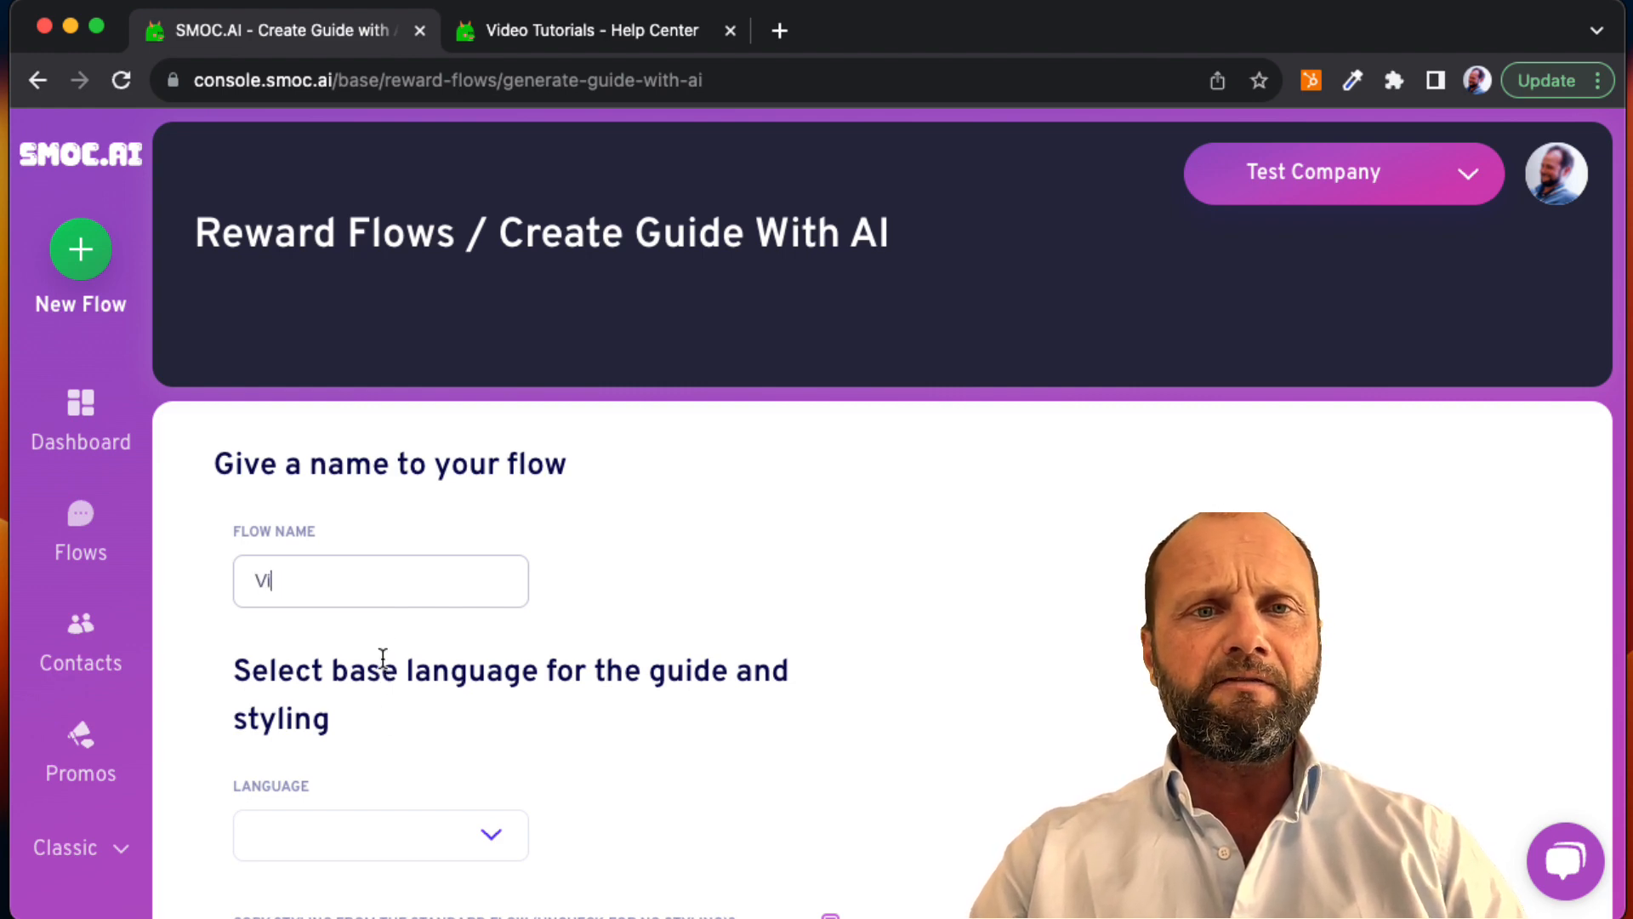
{"action": "type", "text": "deo Tut"}
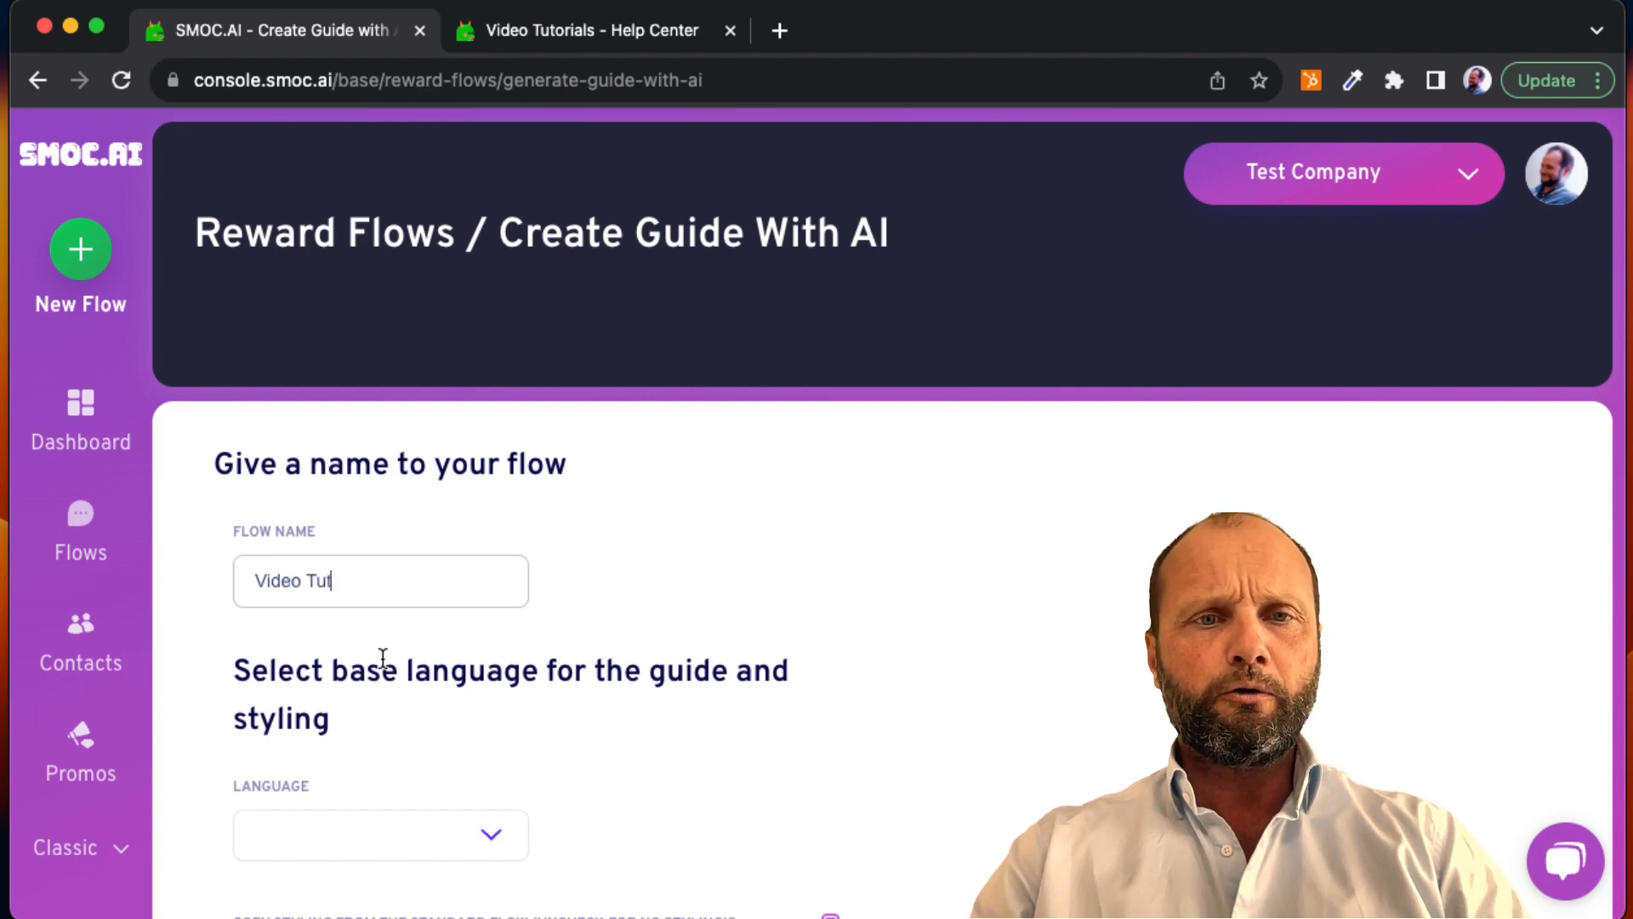
{"action": "type", "text": "SMOC "}
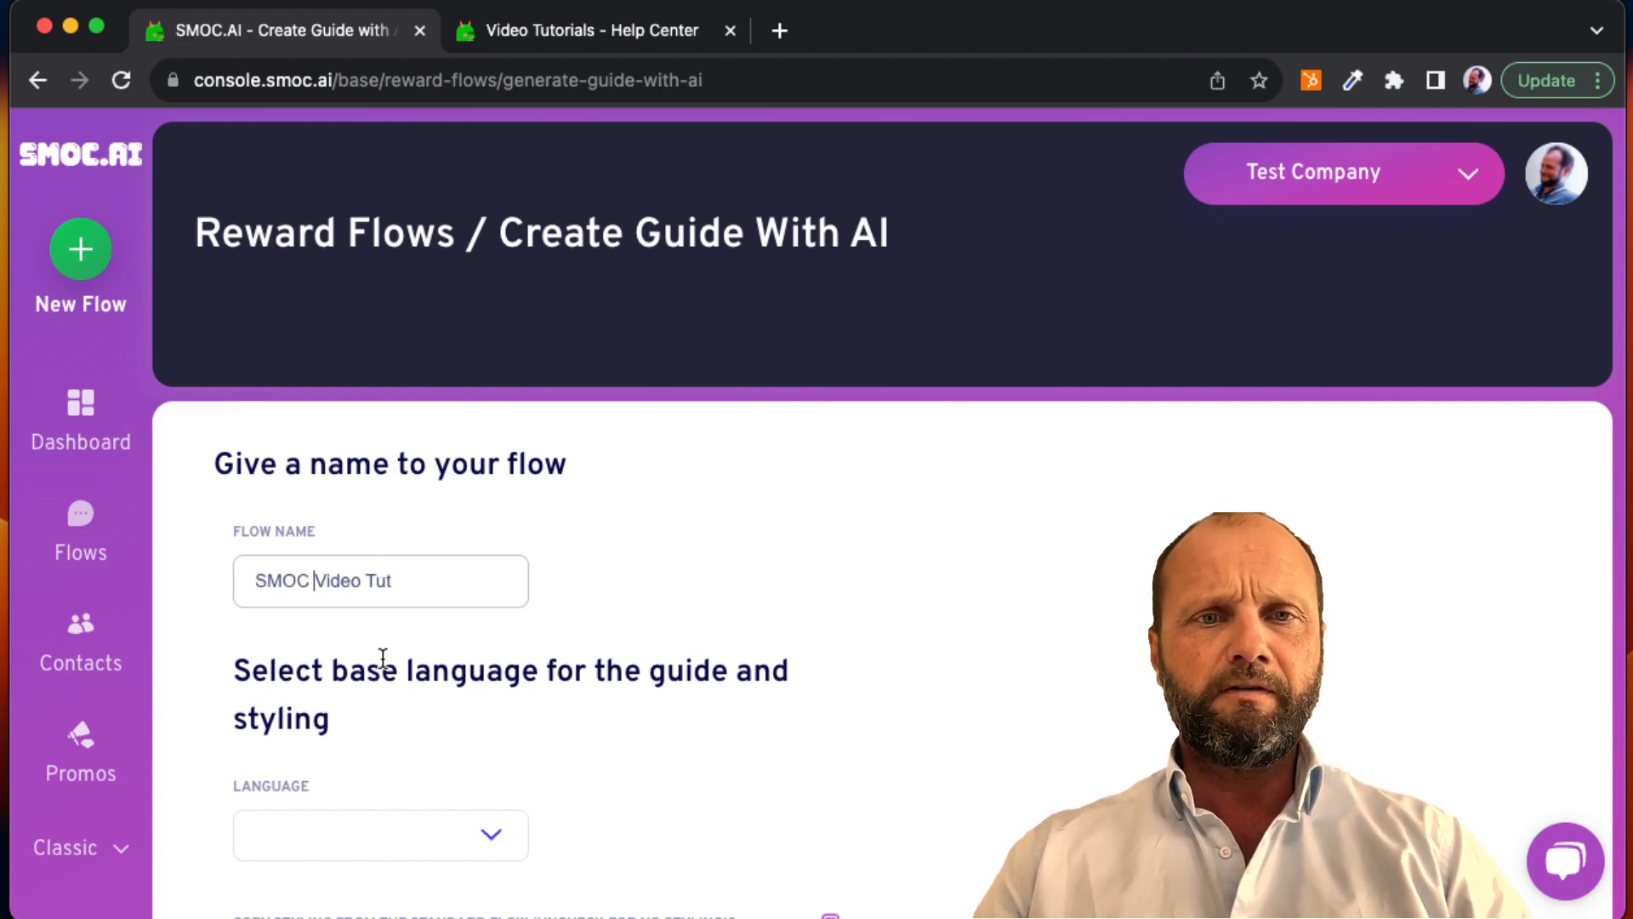
{"action": "type", "text": "orial "}
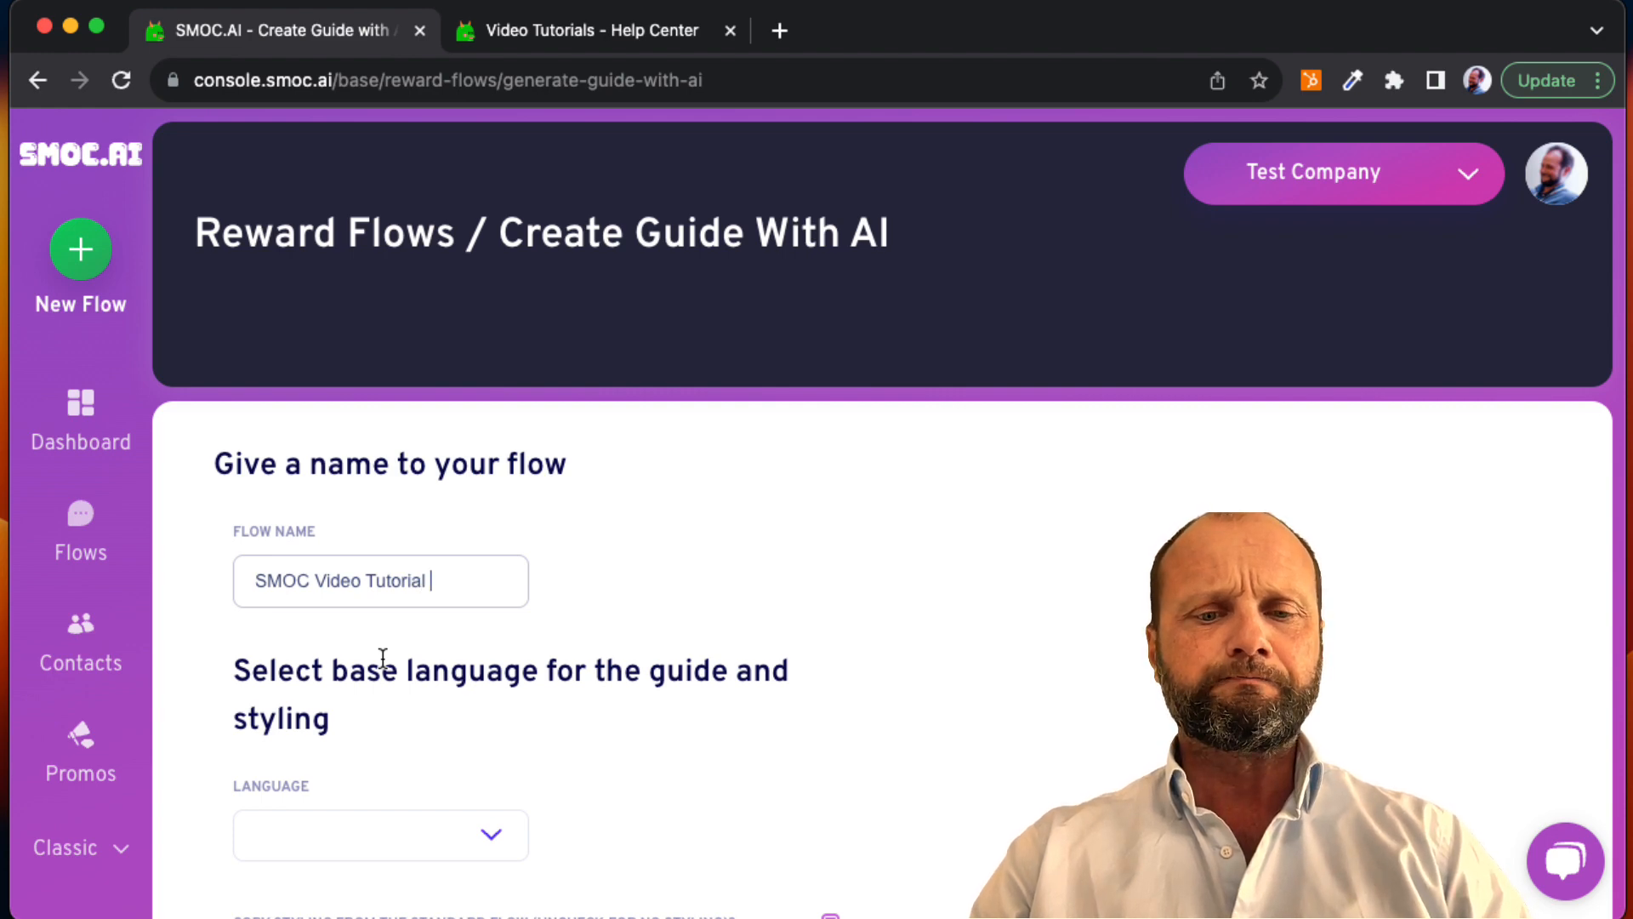
{"action": "type", "text": "Guide"}
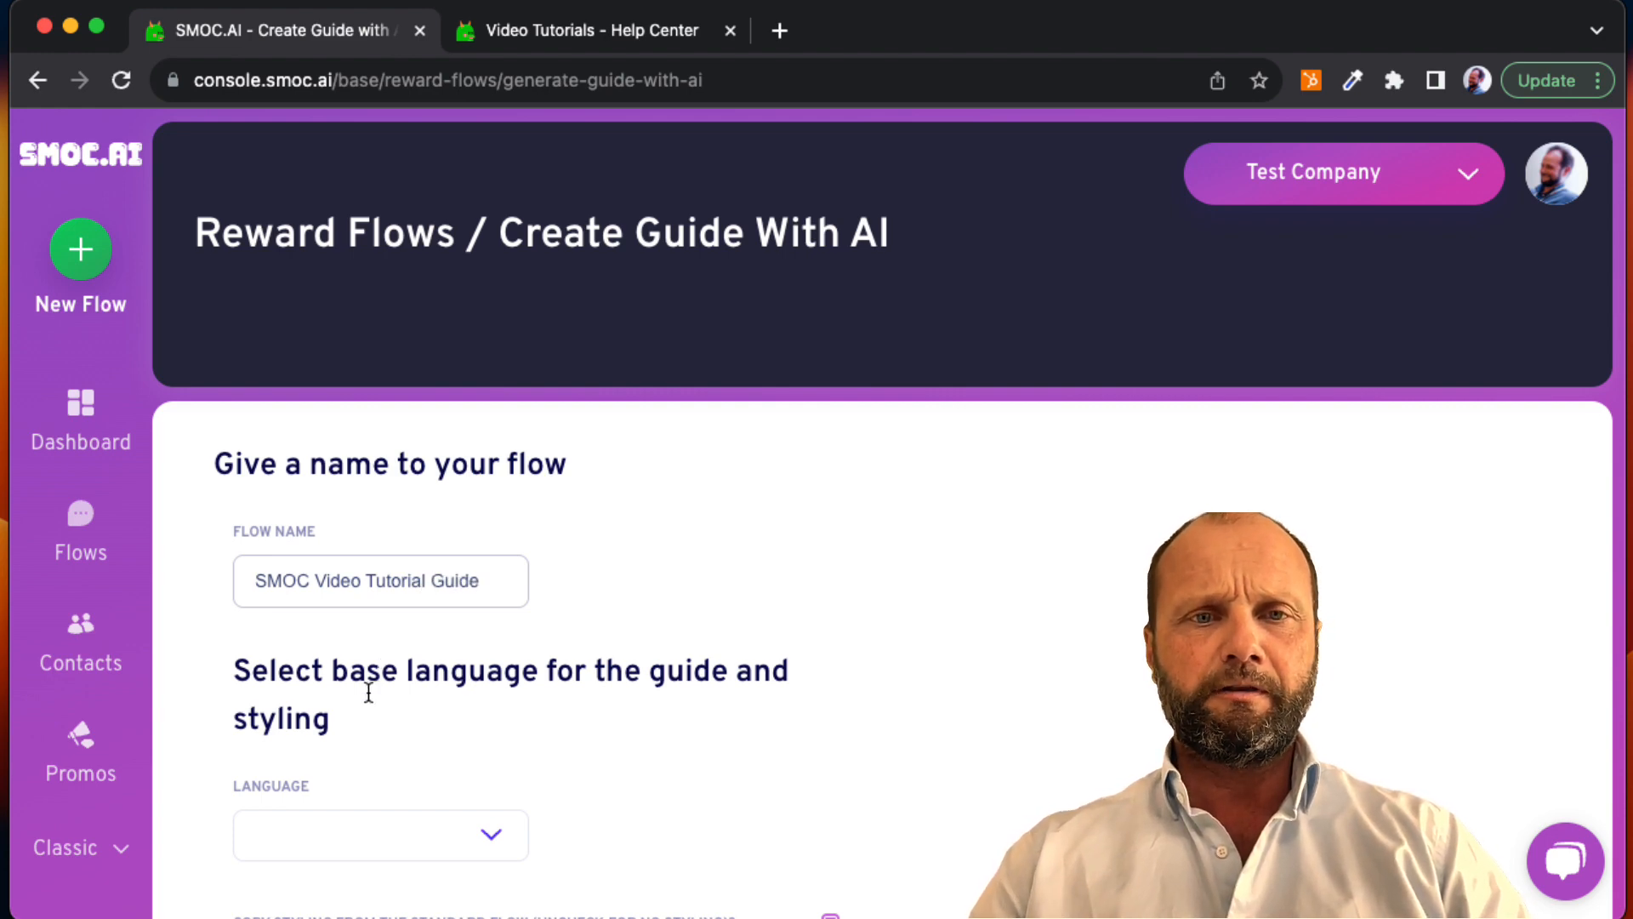
Step: Set the base language of the guide to English
{"action": "scroll", "coordinate": [367, 740], "scroll_direction": "down", "scroll_amount": 2}
{"action": "left_click", "coordinate": [365, 748]}
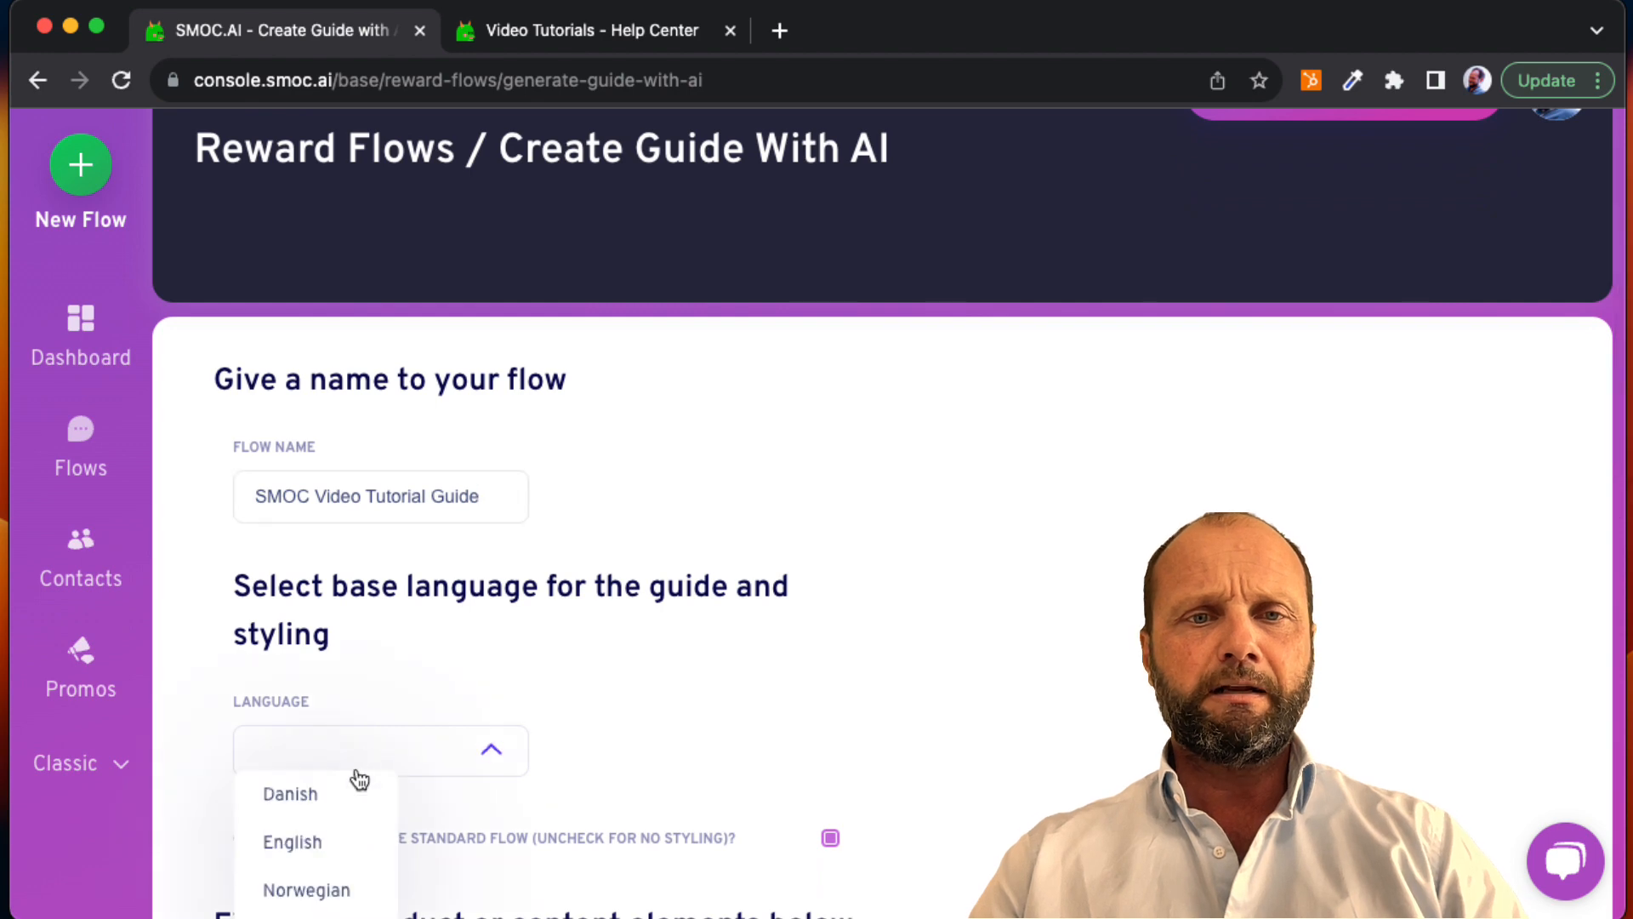
{"action": "left_click", "coordinate": [335, 839]}
Step: Open the Video Tutorial 1 article about the SMOC Console overview in the Help Center and copy its web address
{"action": "scroll", "coordinate": [489, 778], "scroll_direction": "down", "scroll_amount": 5}
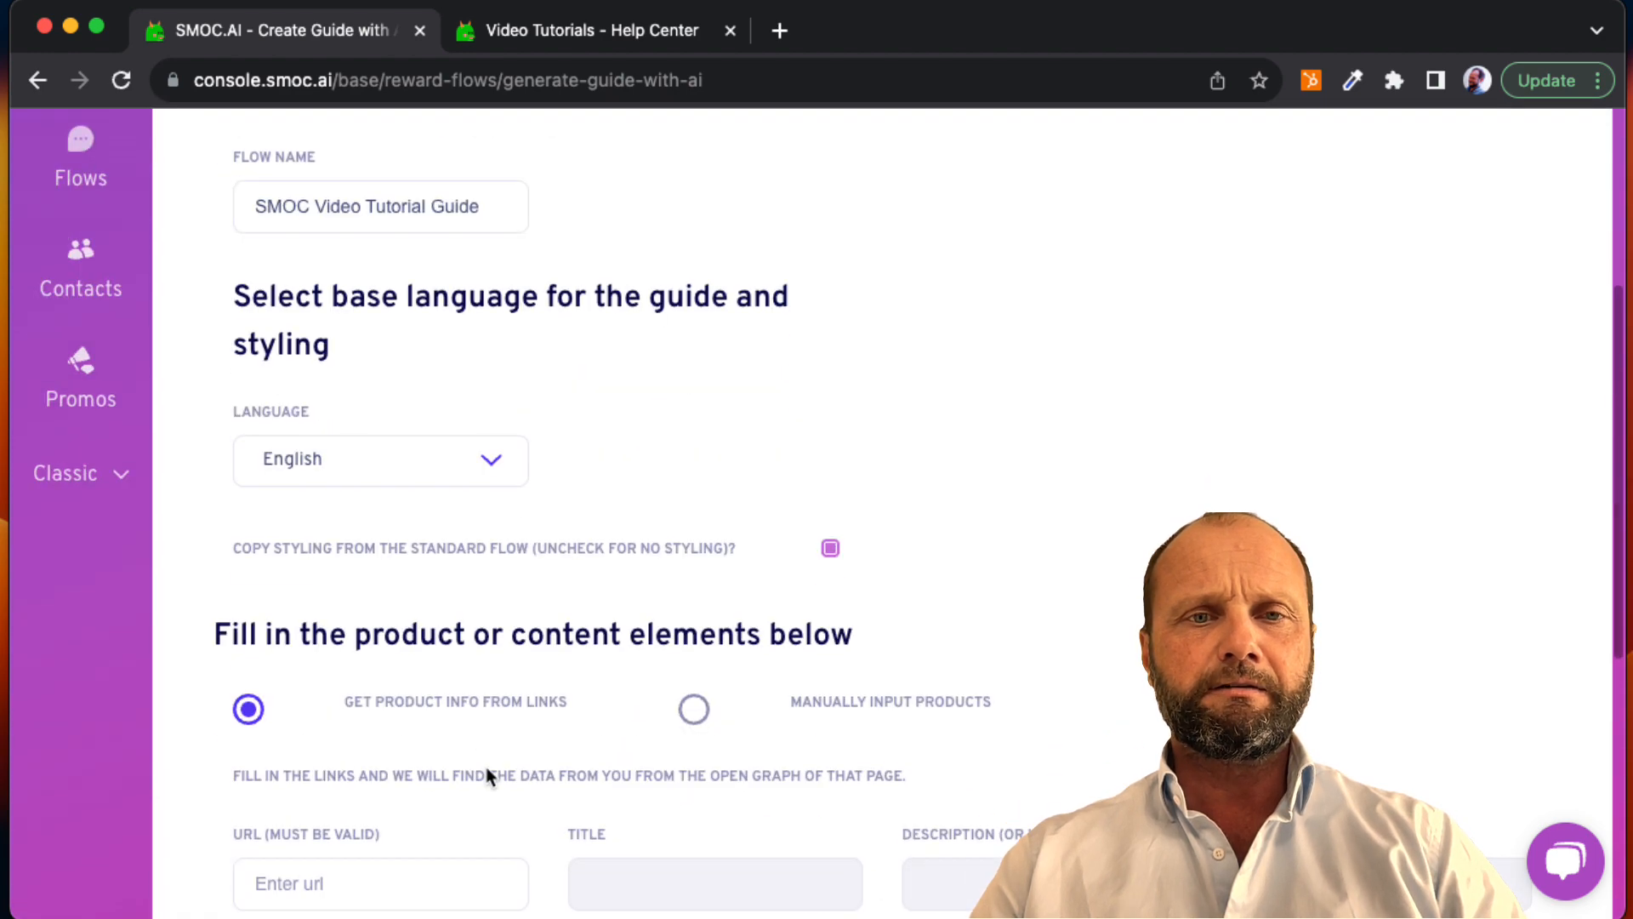
{"action": "scroll", "coordinate": [478, 735], "scroll_direction": "down", "scroll_amount": 1}
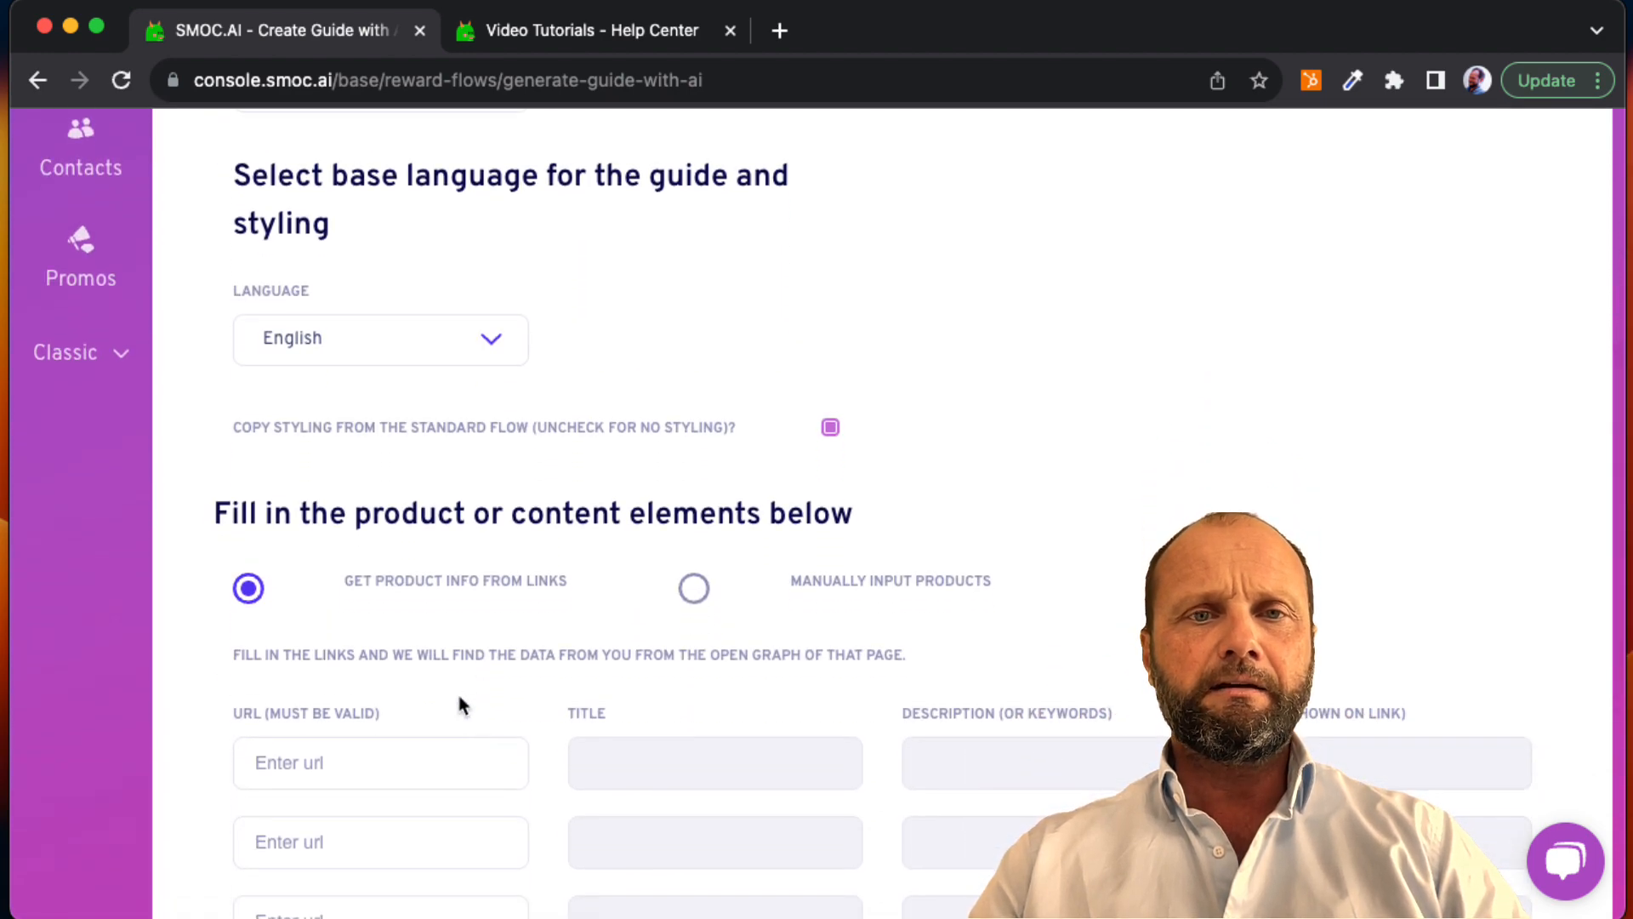
{"action": "scroll", "coordinate": [431, 611], "scroll_direction": "down", "scroll_amount": 1}
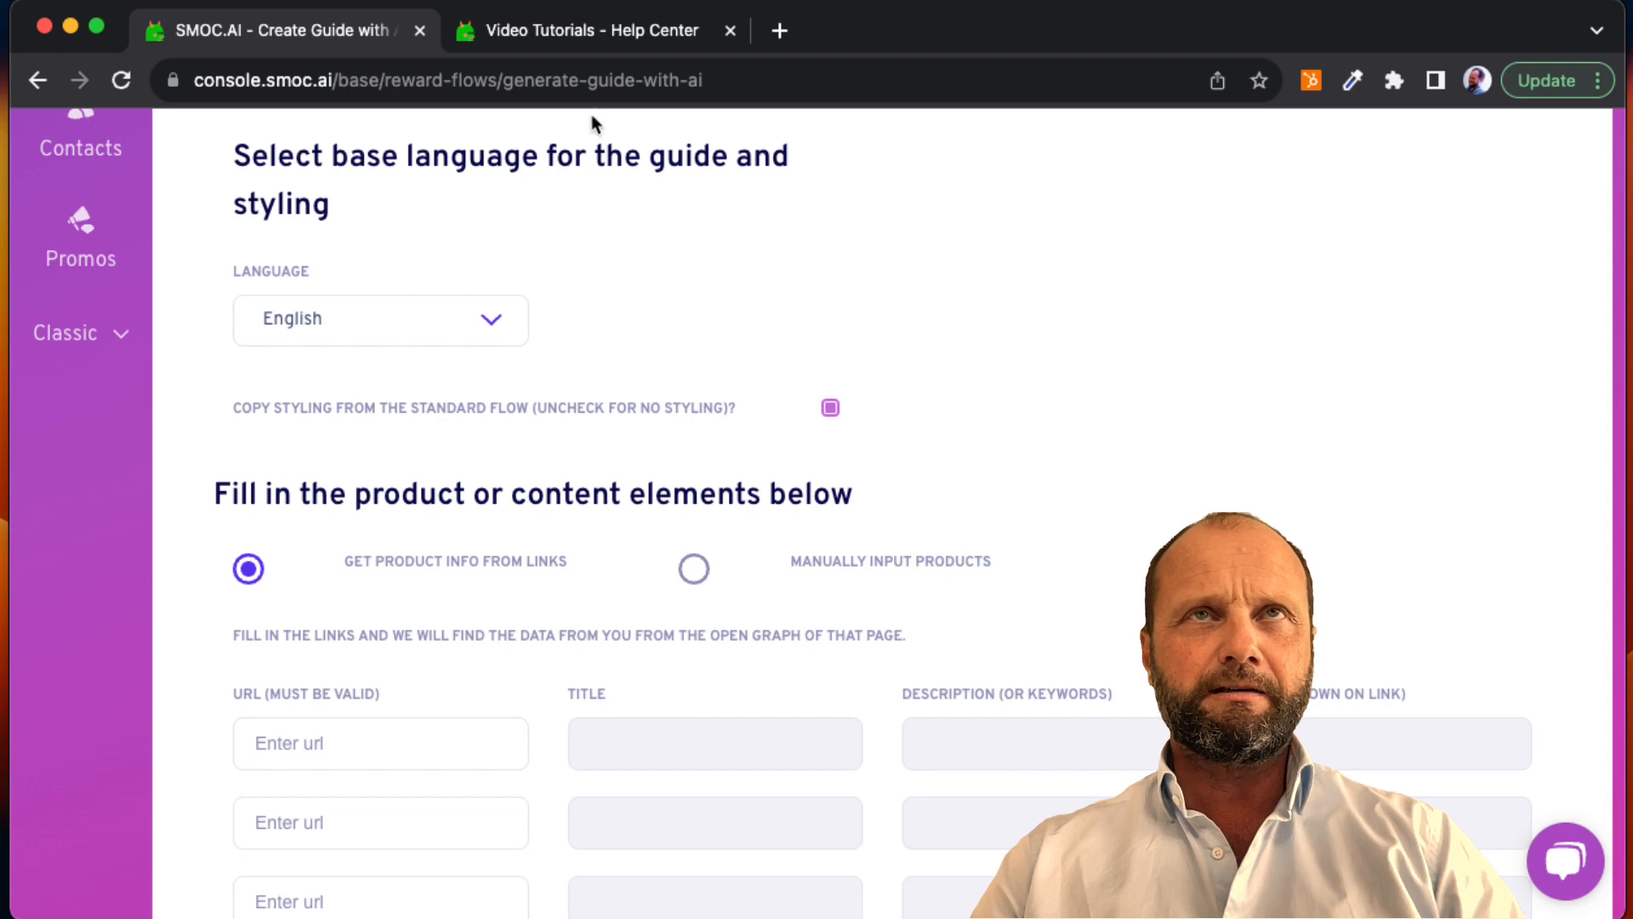
{"action": "left_click", "coordinate": [646, 37]}
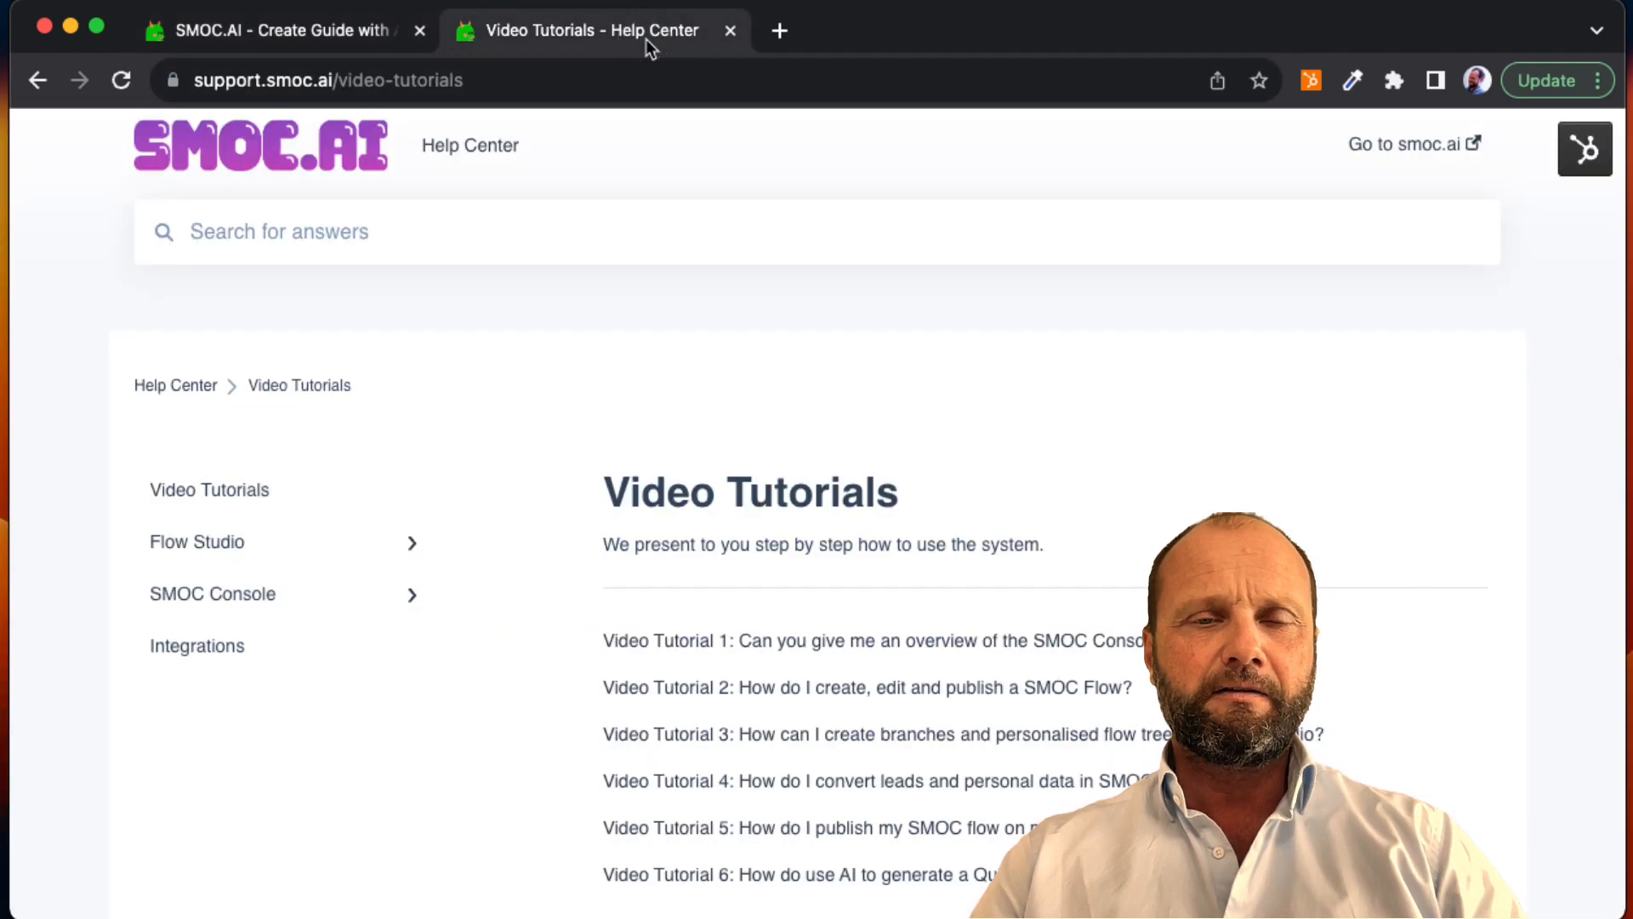
{"action": "left_click", "coordinate": [775, 644]}
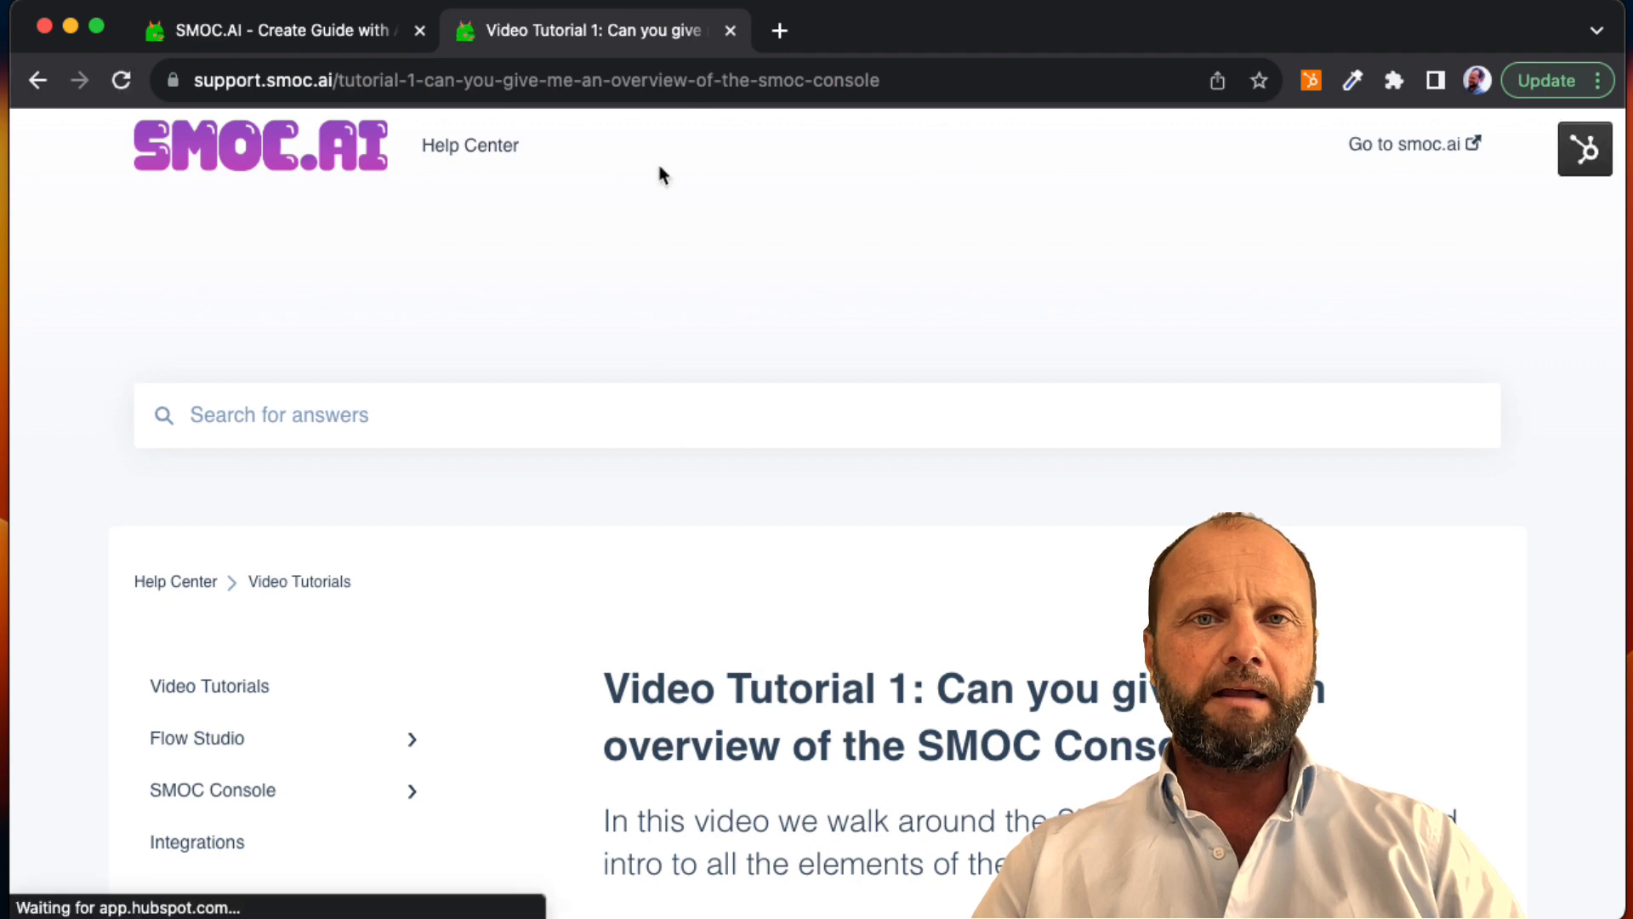
{"action": "left_click", "coordinate": [652, 85]}
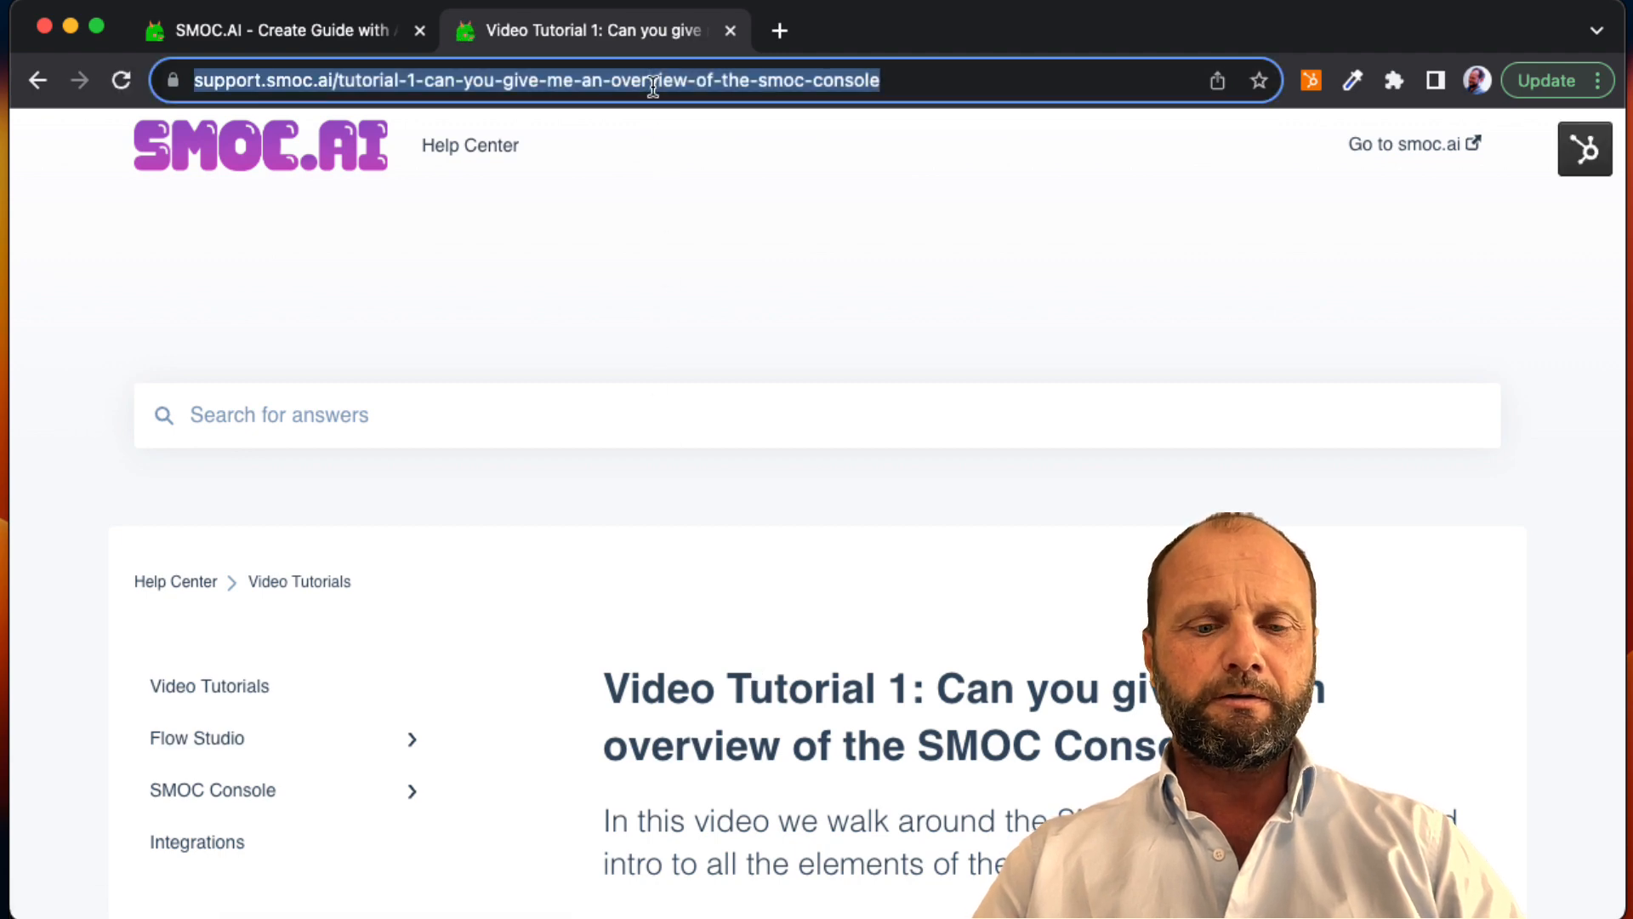
Step: Paste the copied Video Tutorial 1 address as the first content element's URL in the AI guide form
{"action": "left_click", "coordinate": [351, 42]}
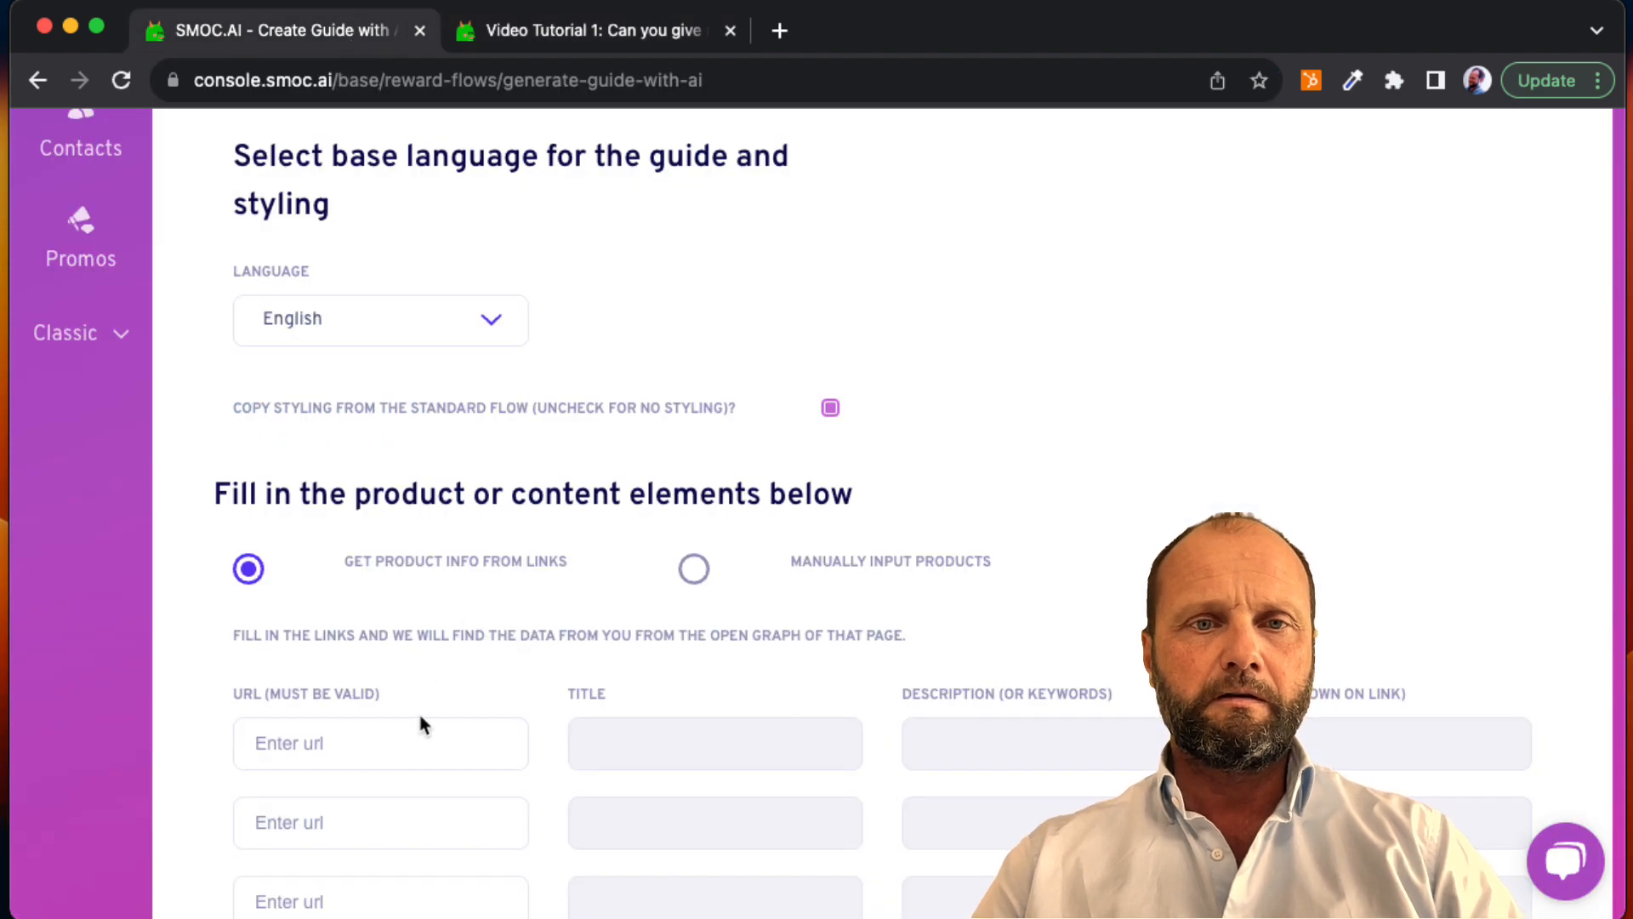
{"action": "left_click", "coordinate": [405, 742]}
{"action": "key", "text": "super+v"}
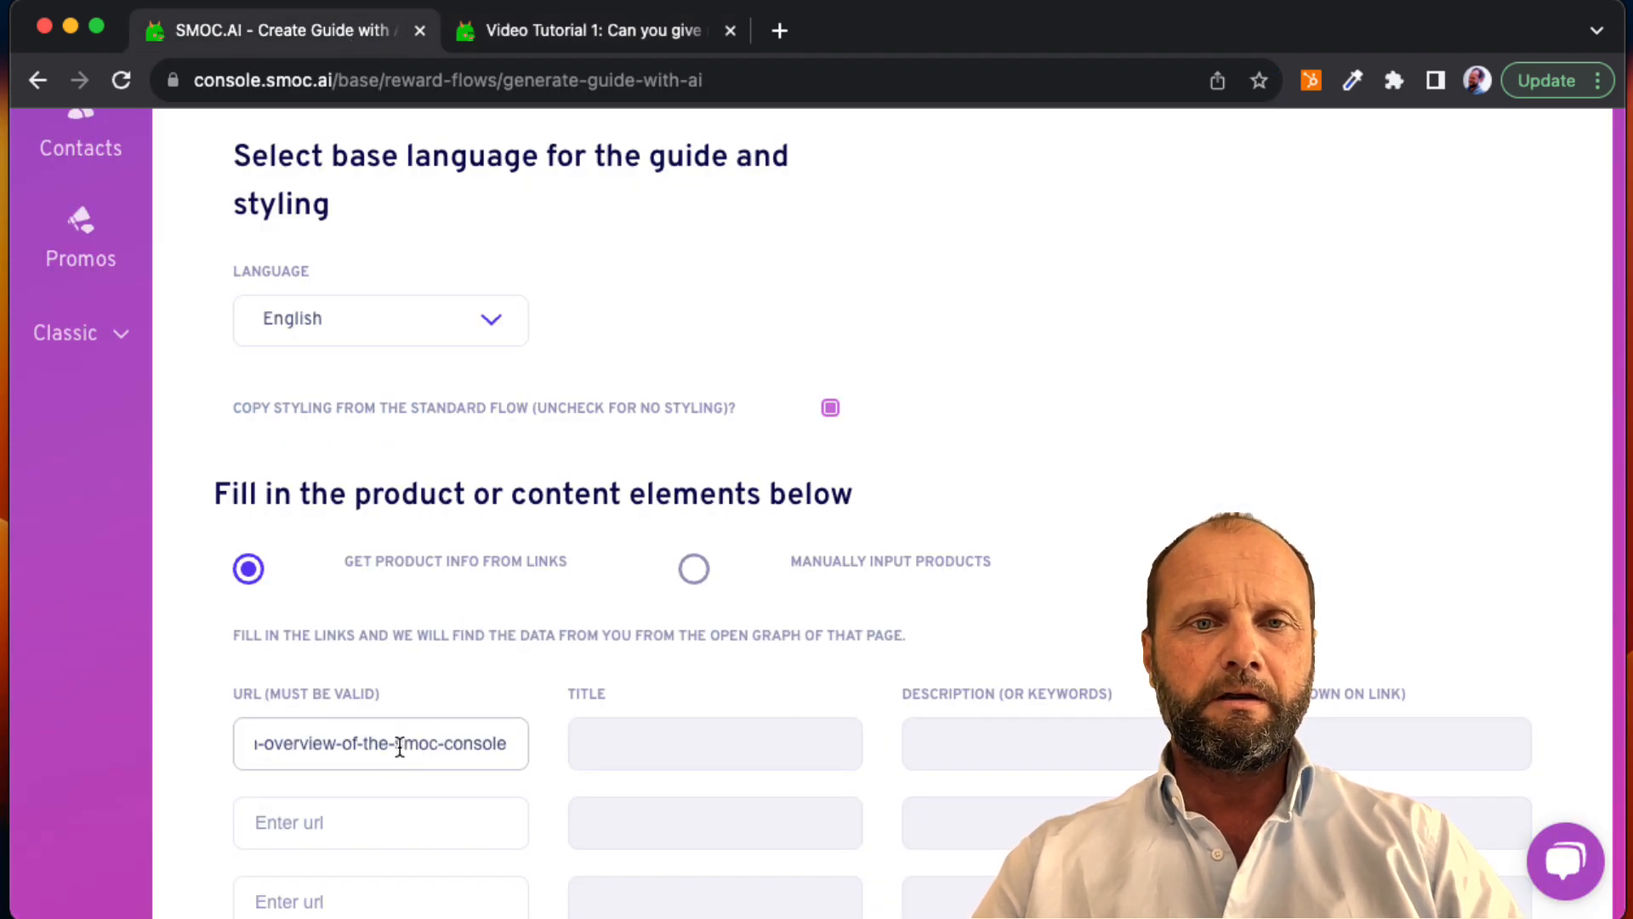
{"action": "left_click", "coordinate": [384, 818]}
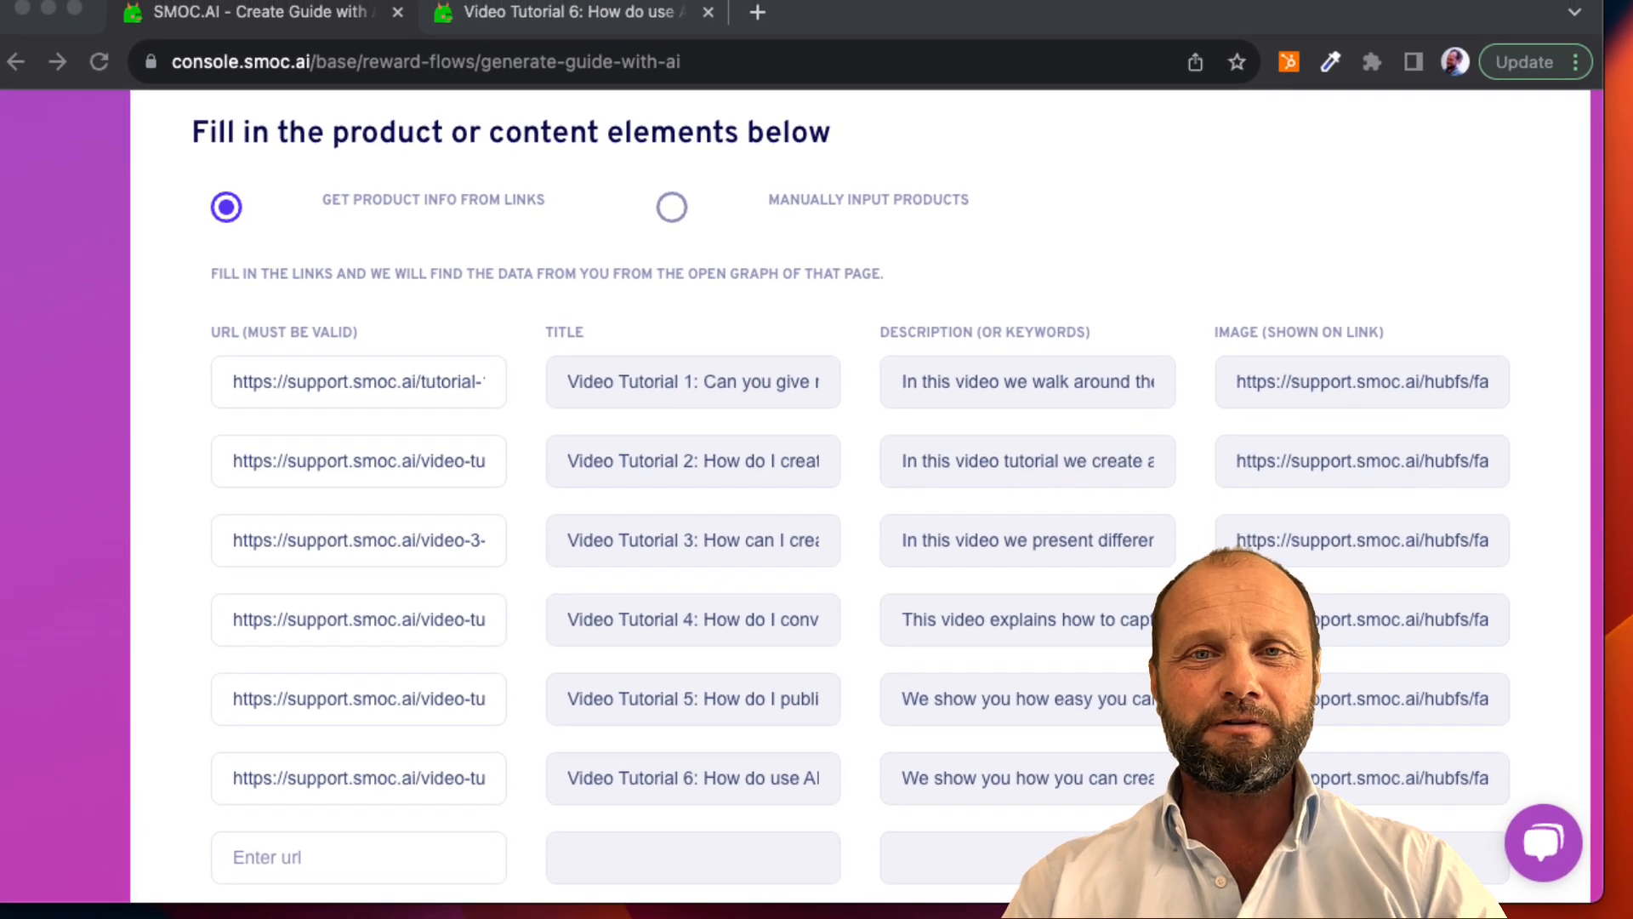
Step: Review the URLs, titles, descriptions and images of the content elements and the notes on creating the recommendation tree
{"action": "left_click", "coordinate": [949, 597]}
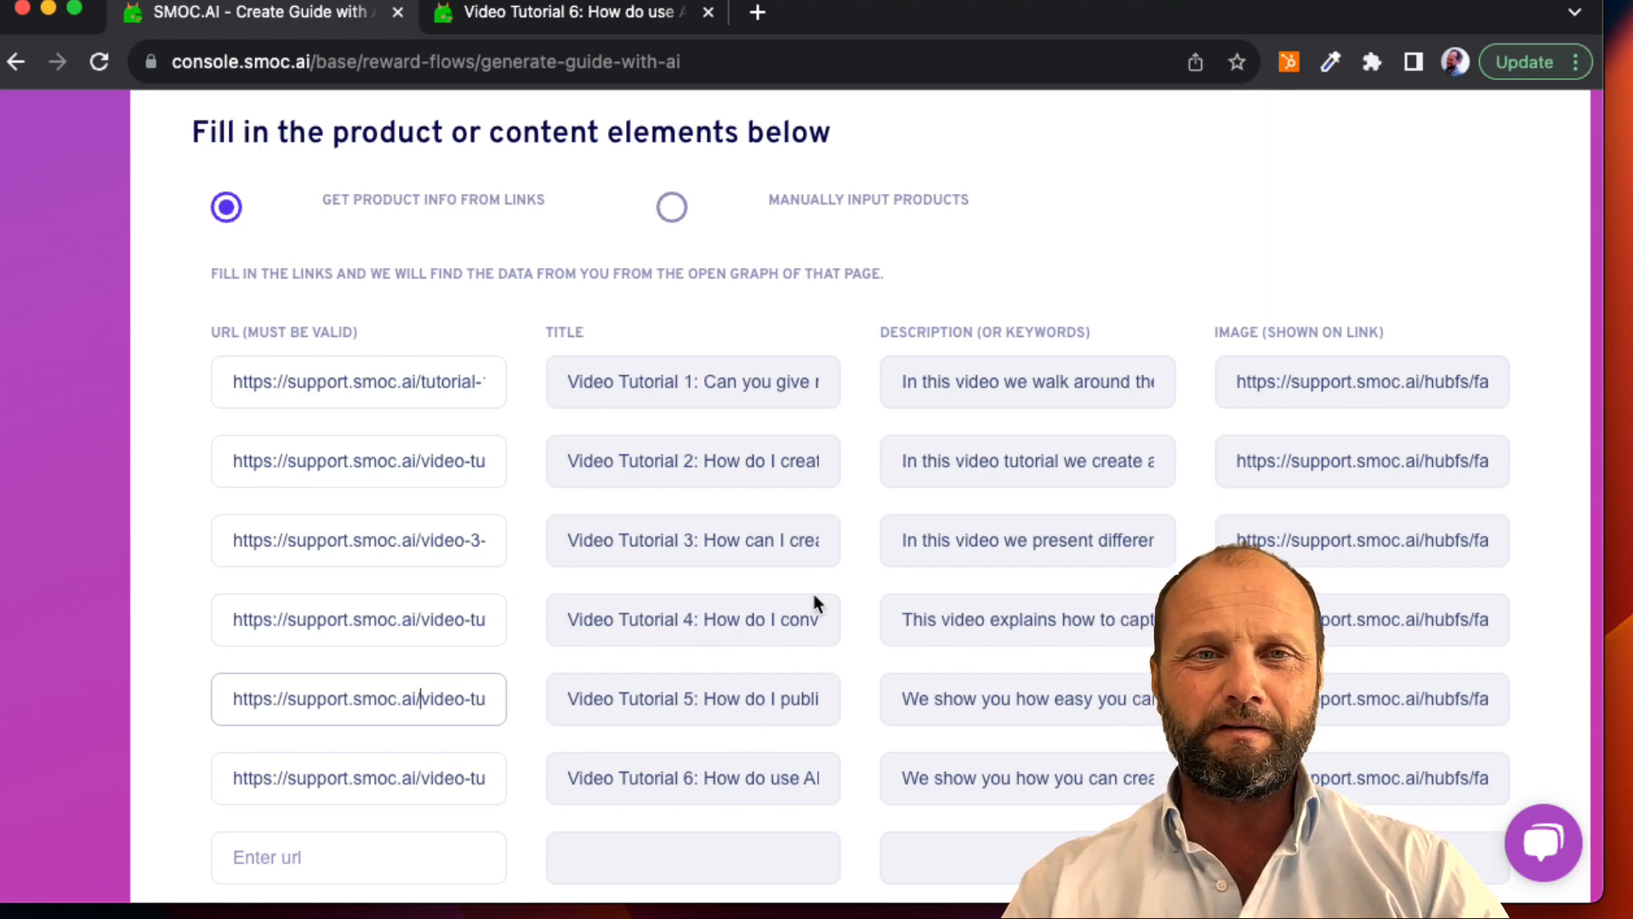
{"action": "scroll", "coordinate": [978, 564], "scroll_direction": "right", "scroll_amount": 1}
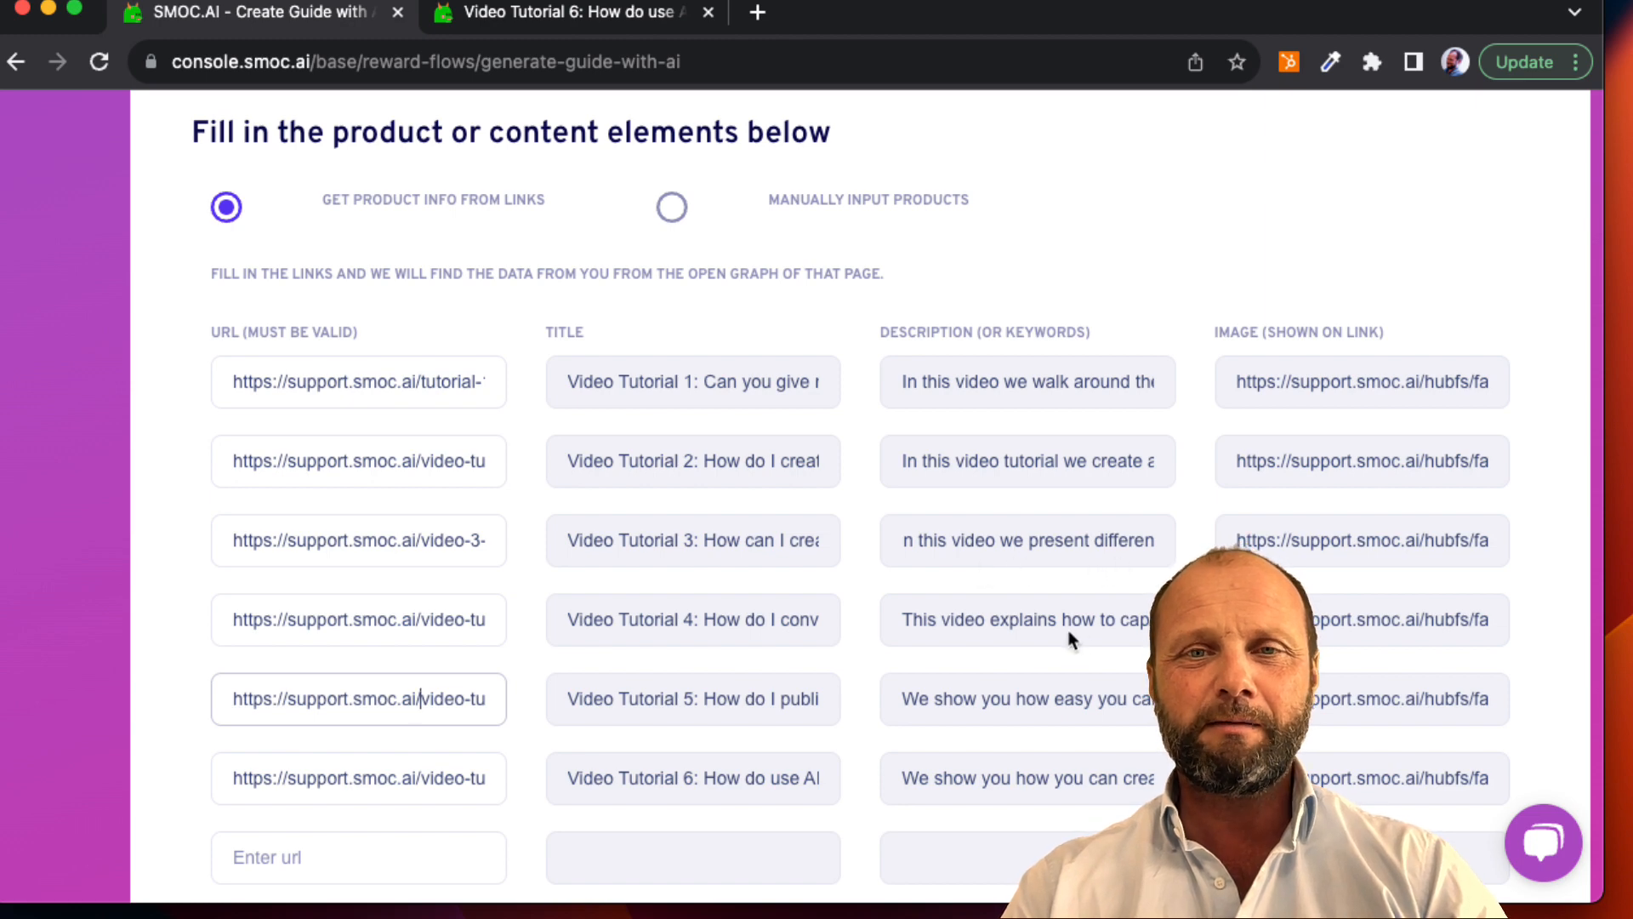
{"action": "scroll", "coordinate": [1069, 640], "scroll_direction": "down", "scroll_amount": 1}
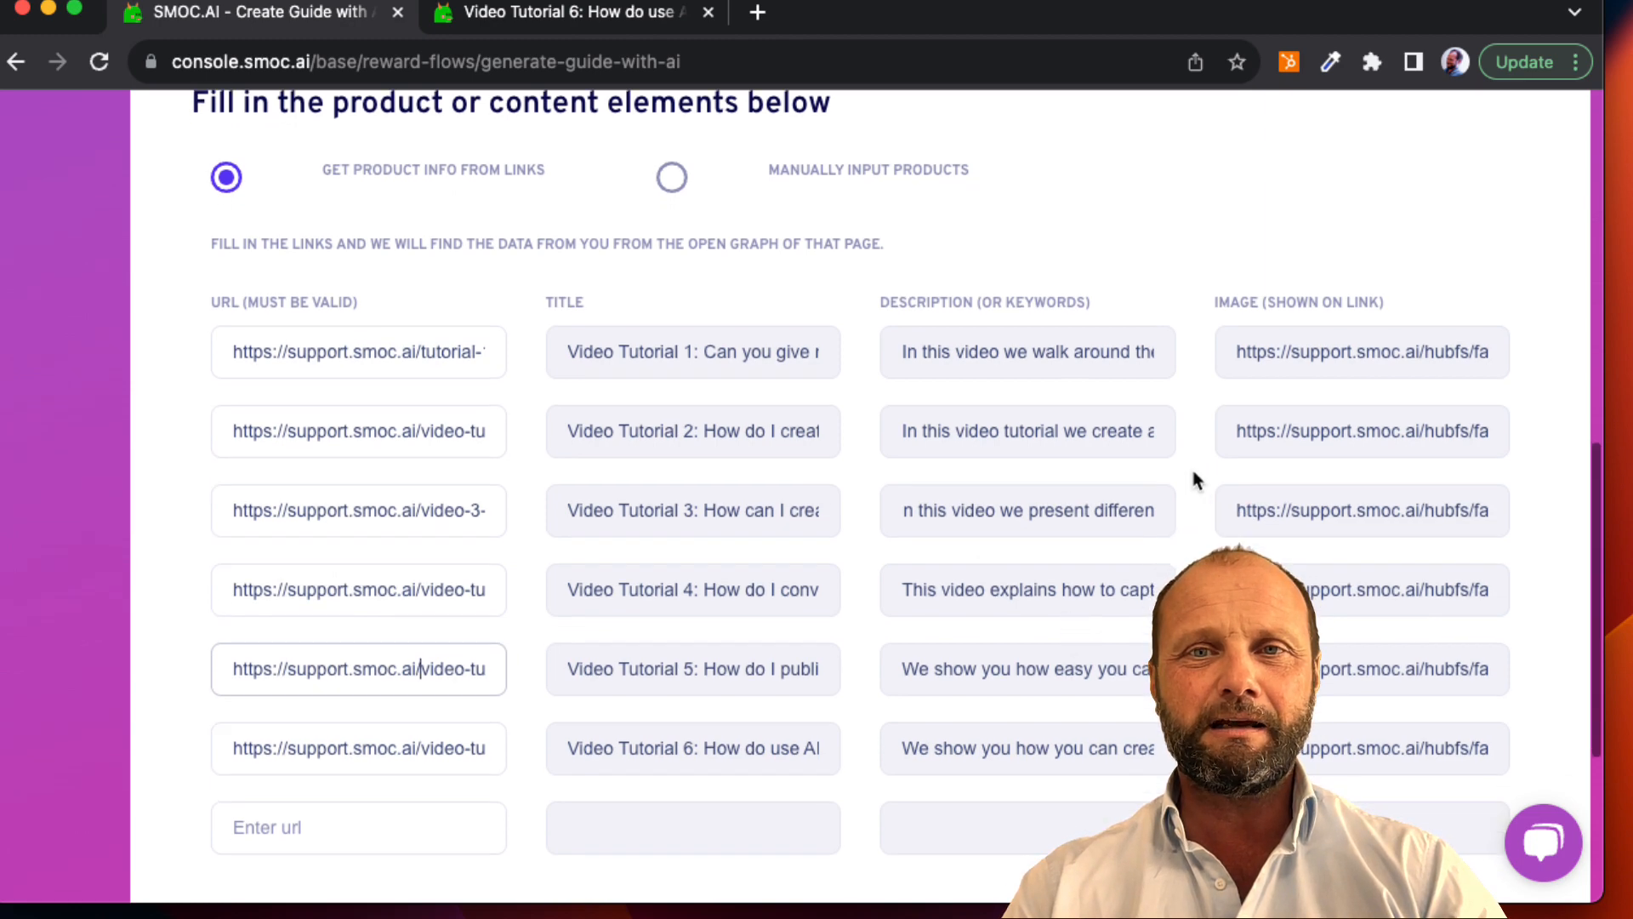
{"action": "scroll", "coordinate": [1112, 503], "scroll_direction": "down", "scroll_amount": 2}
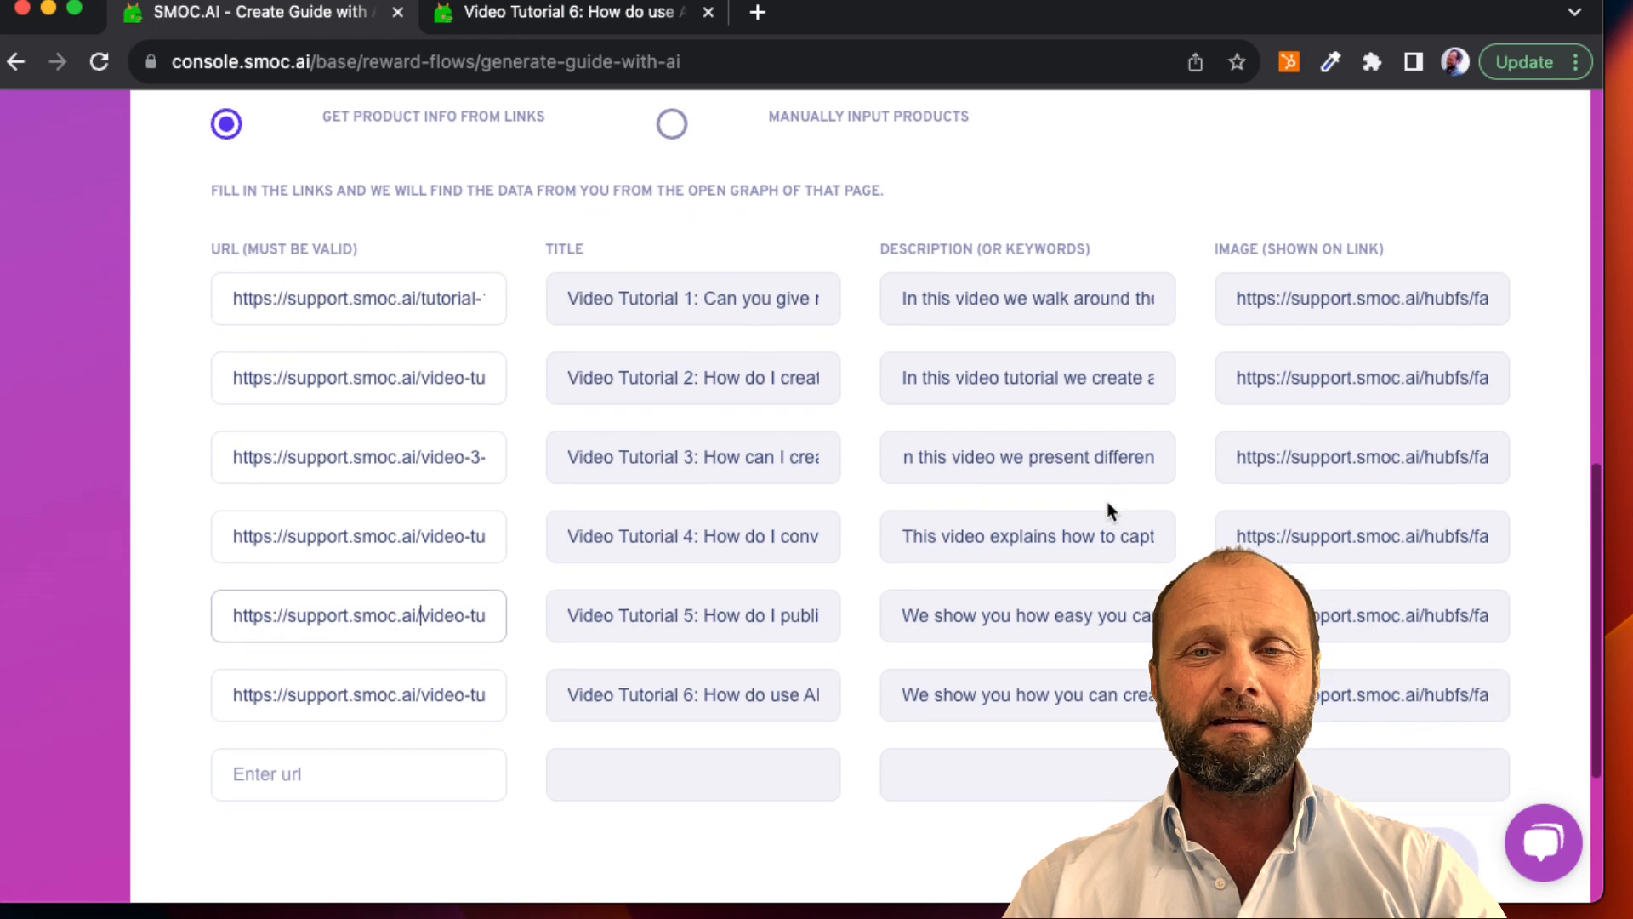
{"action": "scroll", "coordinate": [1109, 511], "scroll_direction": "down", "scroll_amount": 10}
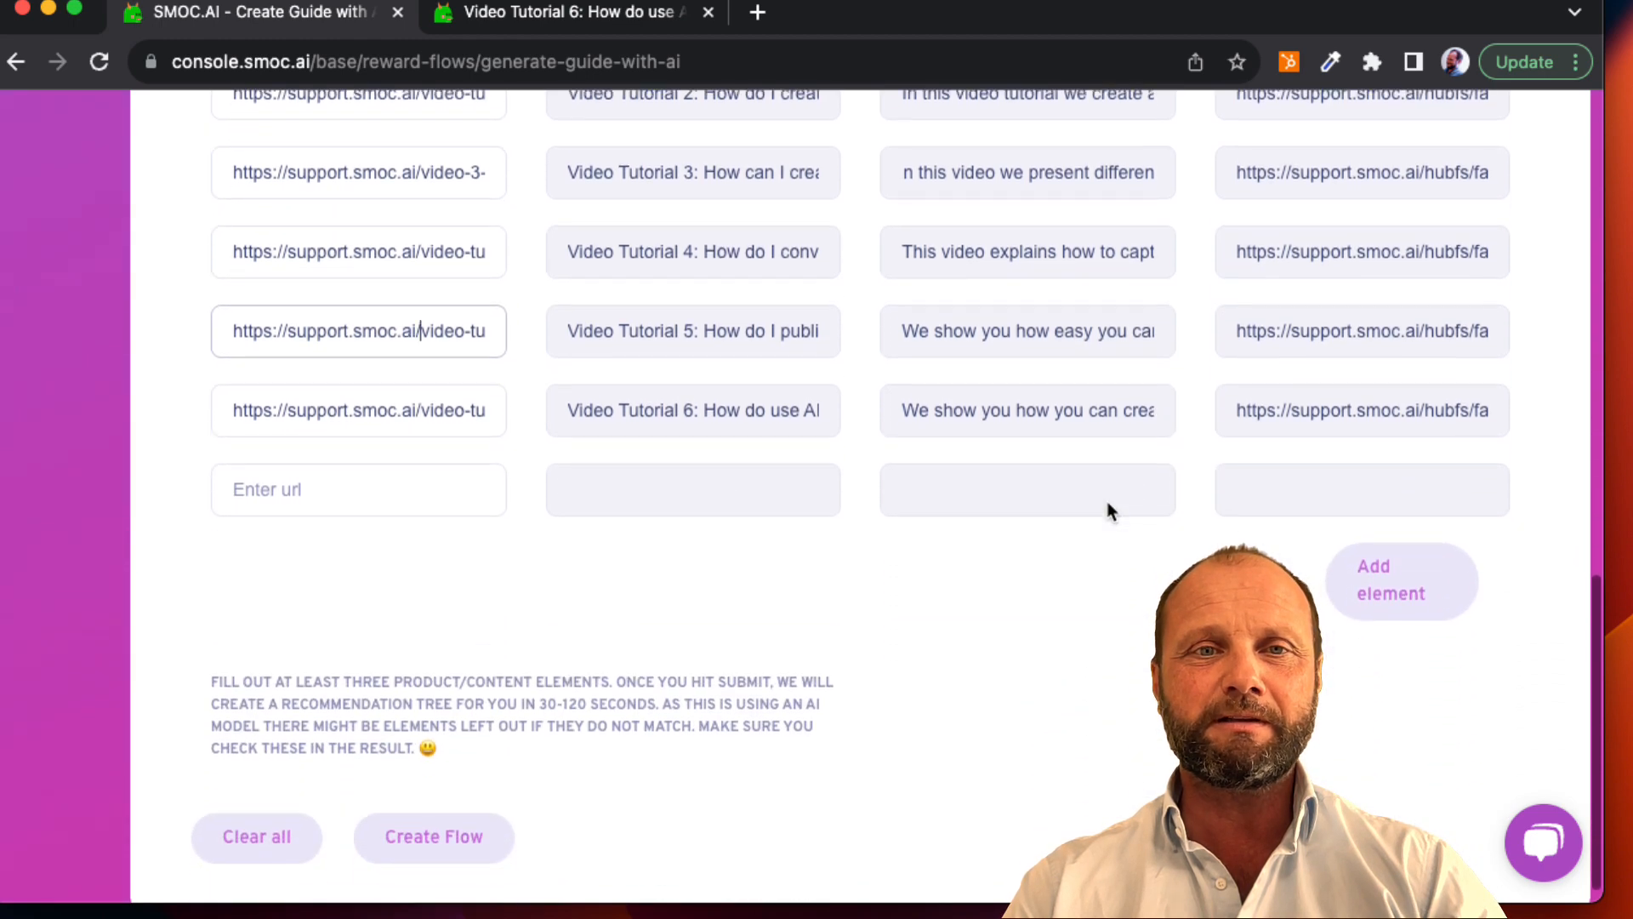
{"action": "scroll", "coordinate": [1108, 510], "scroll_direction": "down", "scroll_amount": 1}
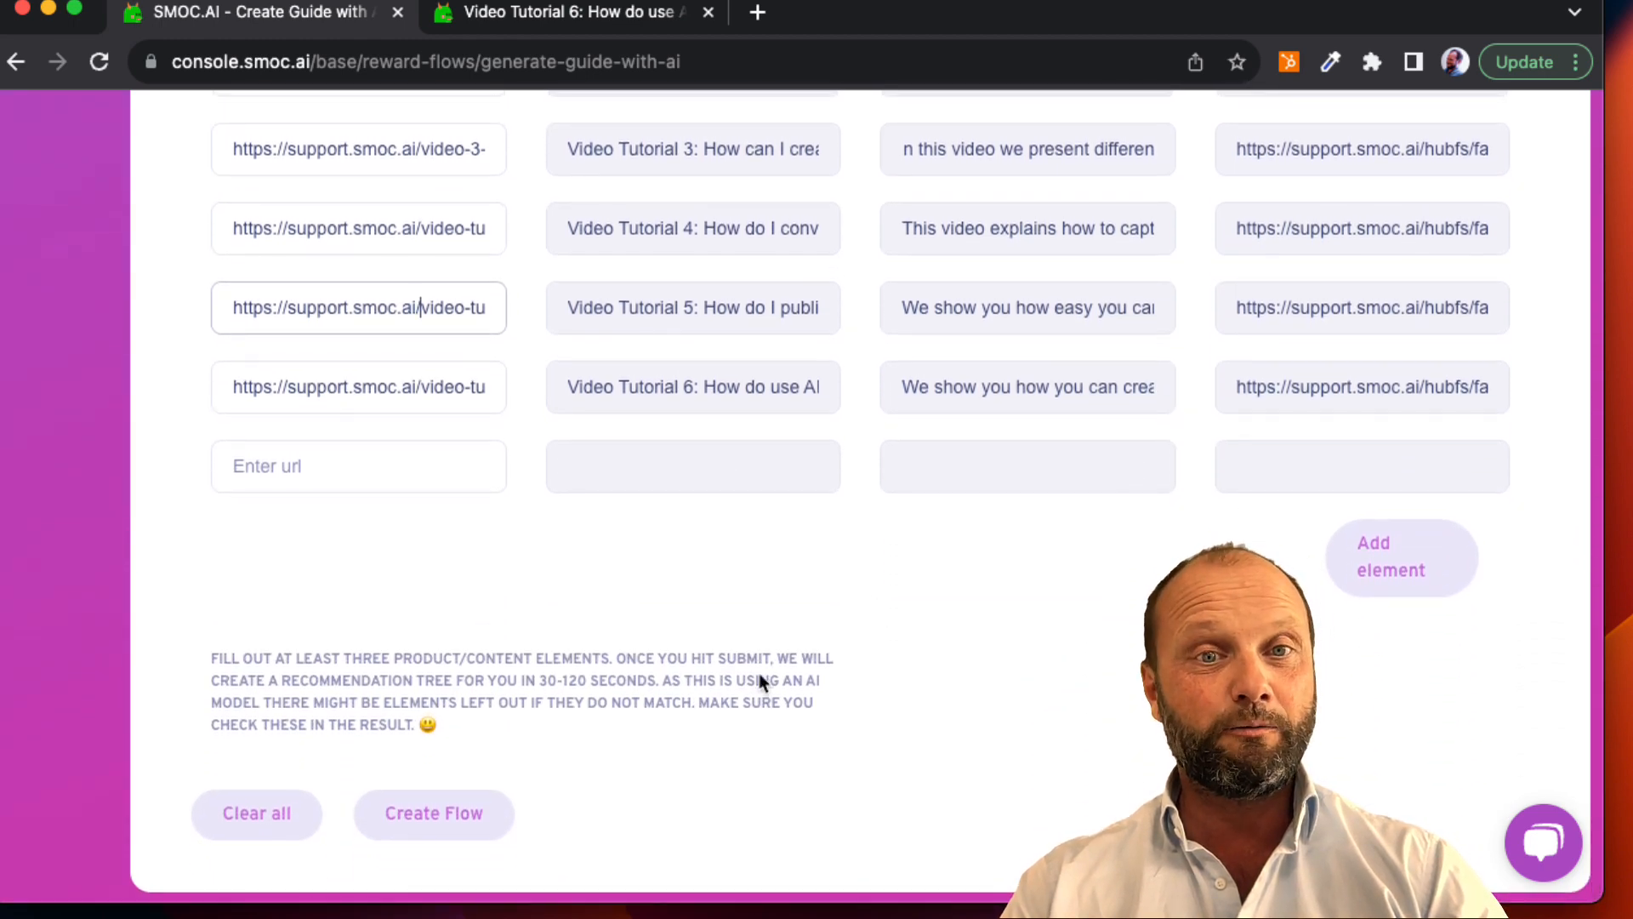
{"action": "scroll", "coordinate": [610, 651], "scroll_direction": "up", "scroll_amount": 1}
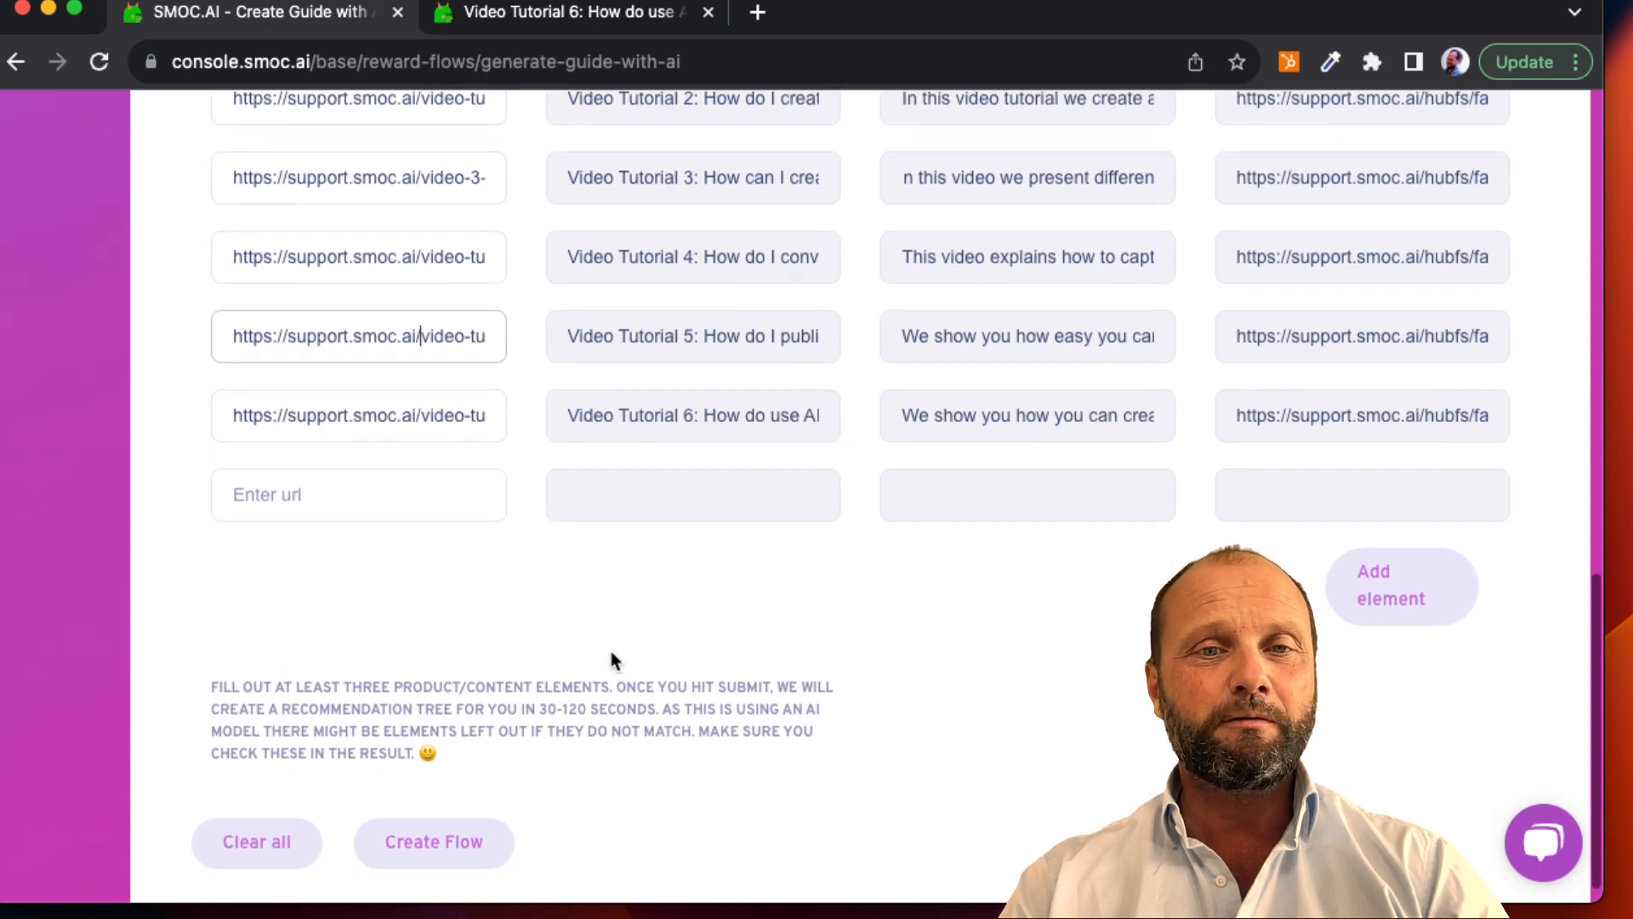
{"action": "scroll", "coordinate": [713, 715], "scroll_direction": "up", "scroll_amount": 3}
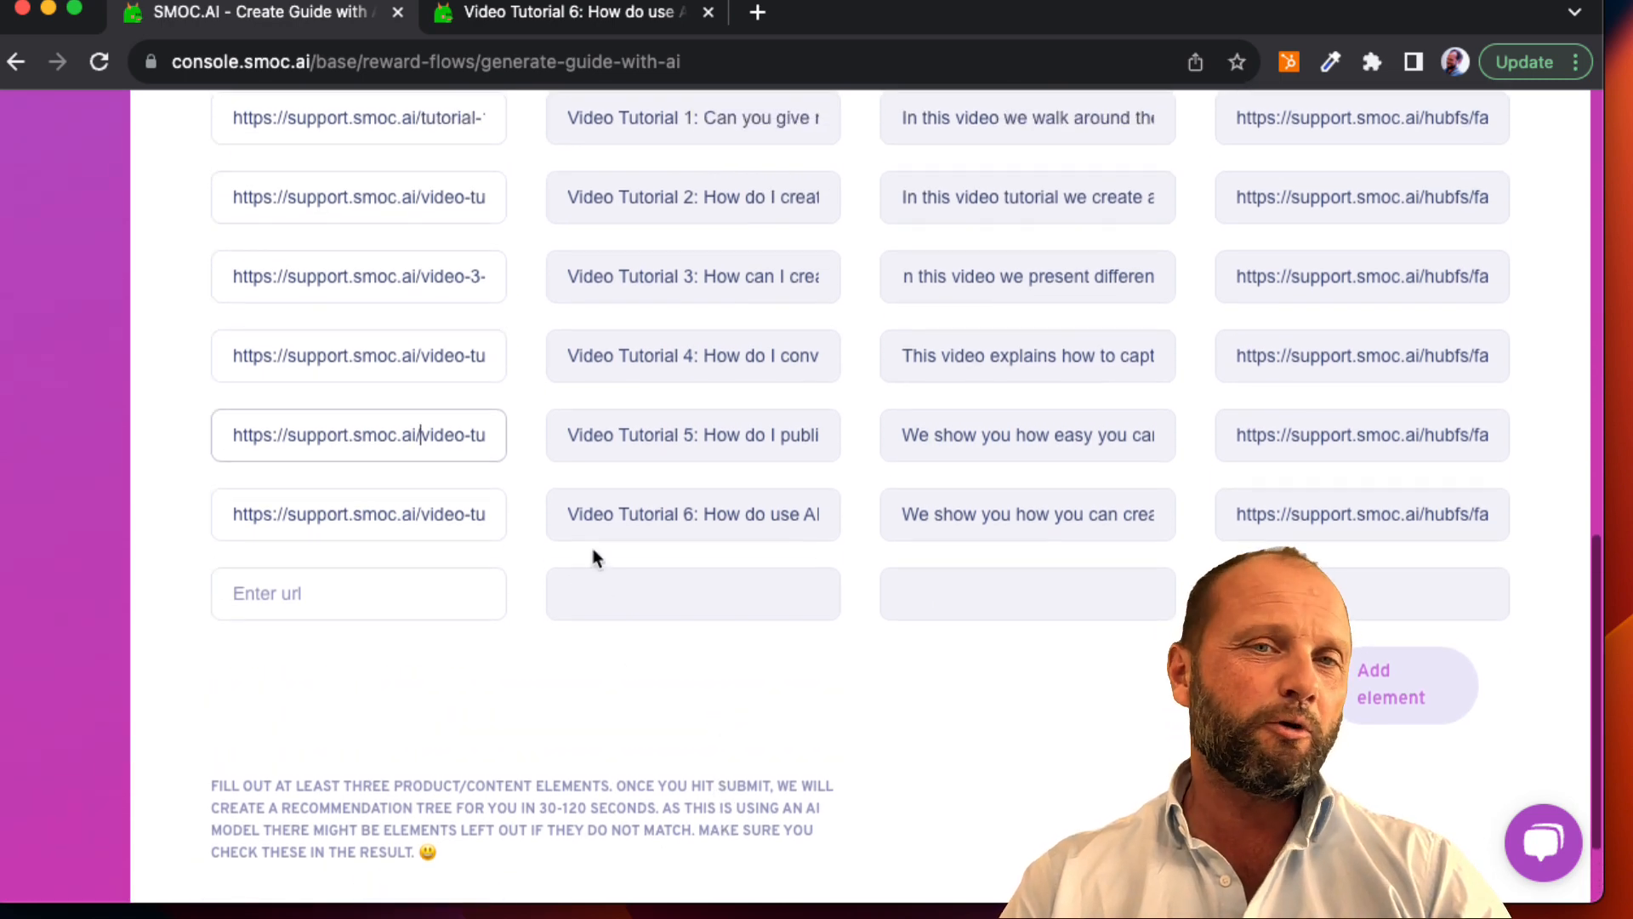
{"action": "scroll", "coordinate": [593, 544], "scroll_direction": "up", "scroll_amount": 2}
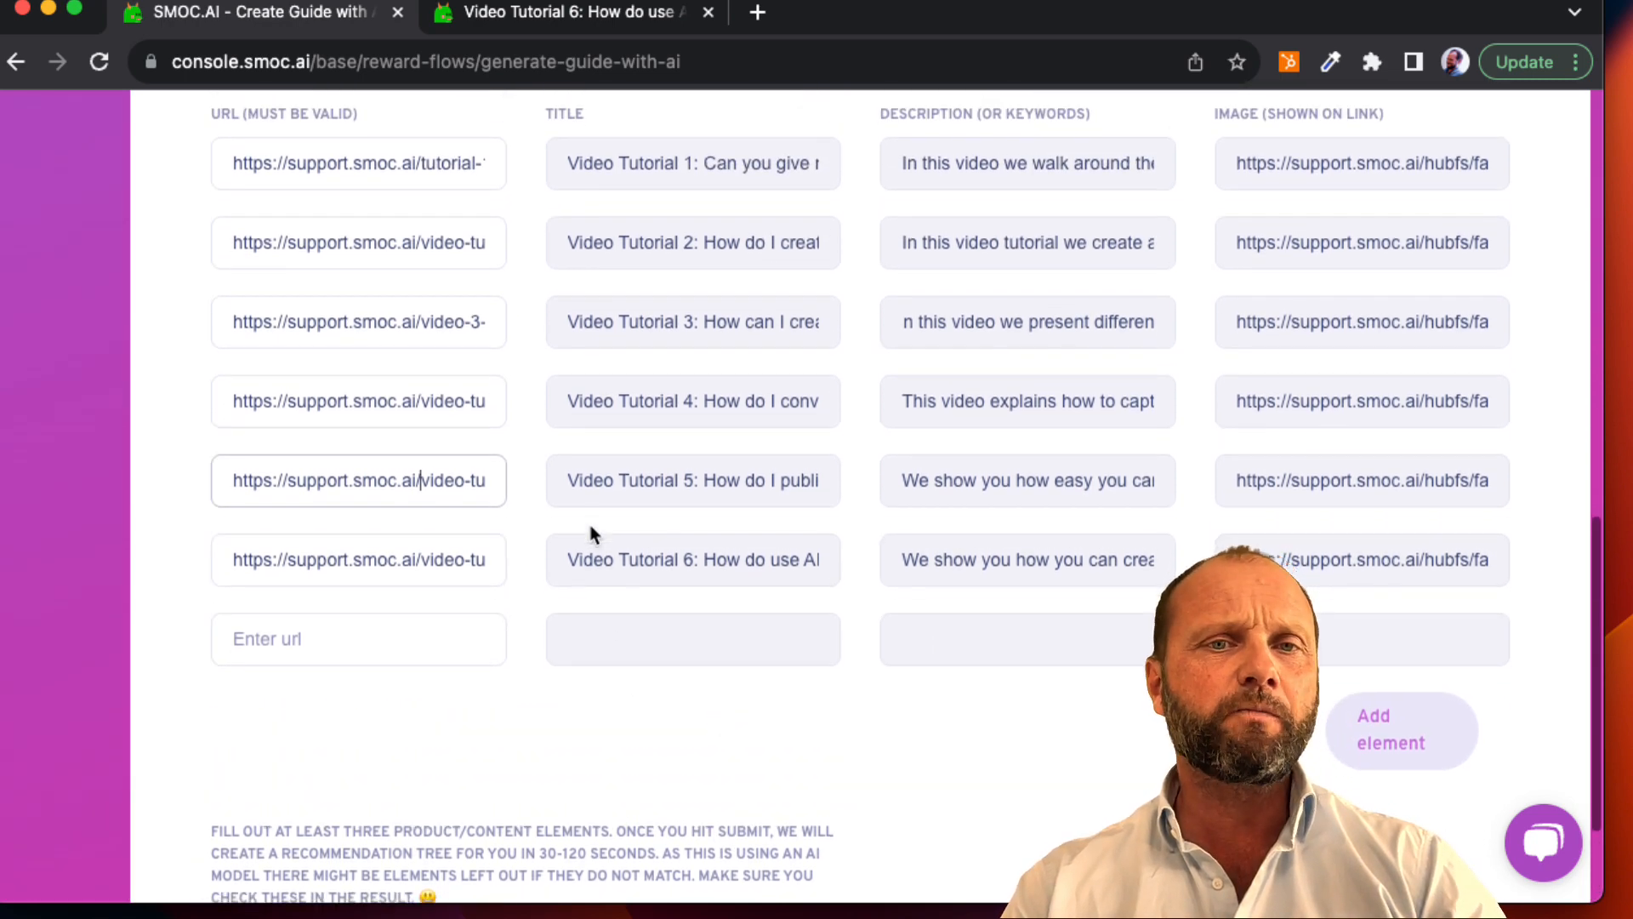
Step: Create the flow from the entered video tutorial links
{"action": "scroll", "coordinate": [589, 534], "scroll_direction": "down", "scroll_amount": 5}
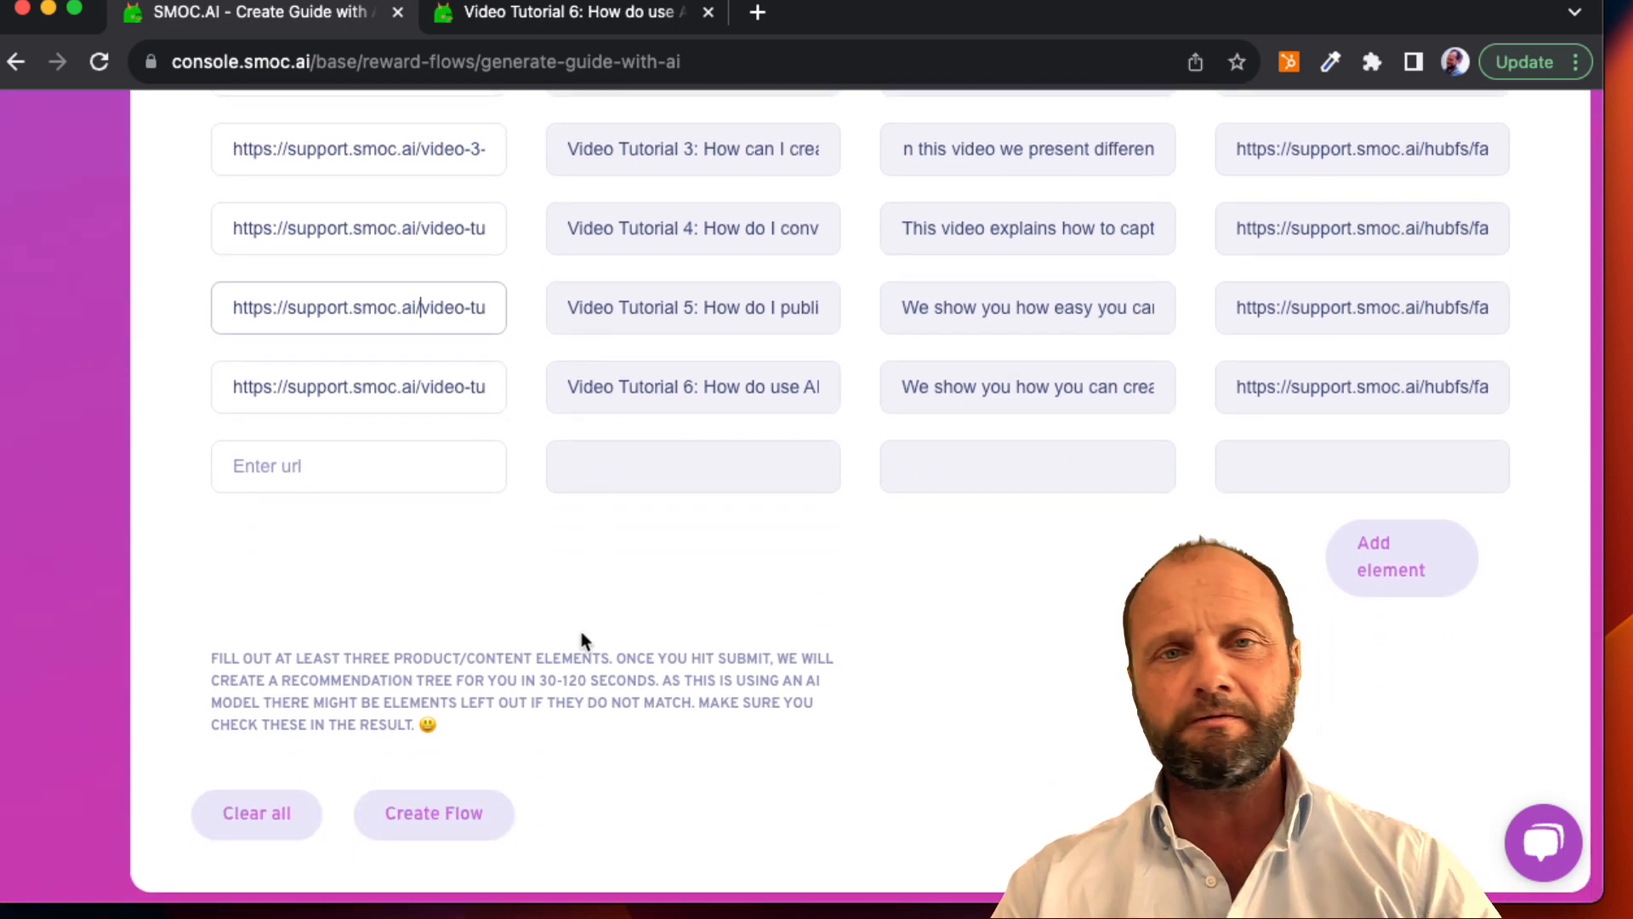
{"action": "left_click", "coordinate": [474, 815]}
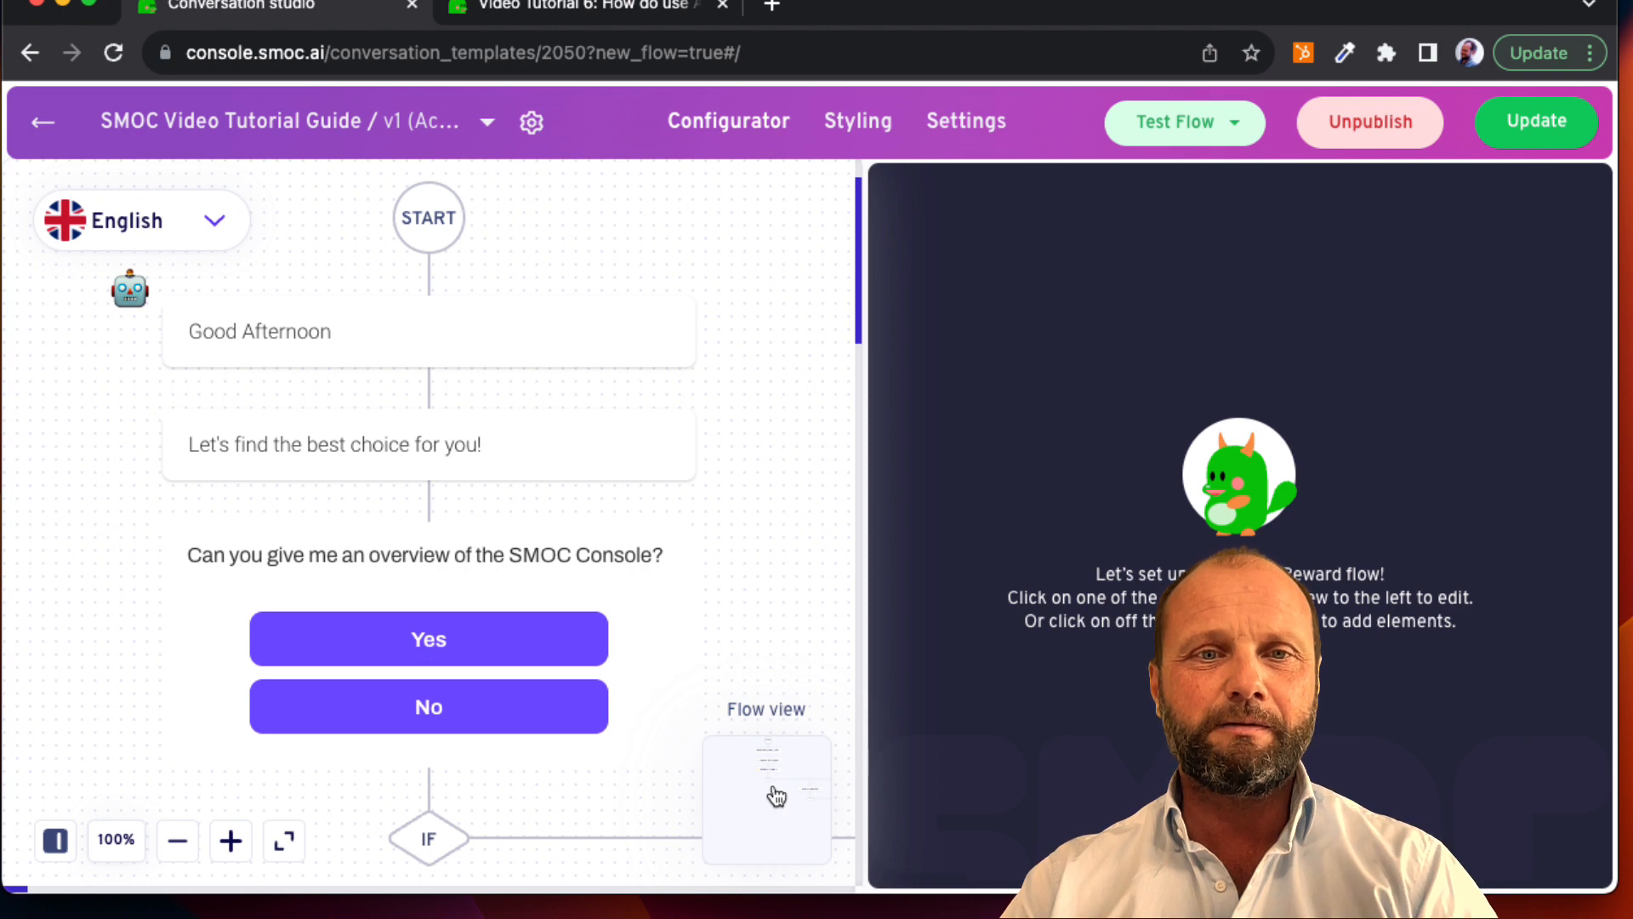
Step: Examine the generated flow's question branches from the start through the SMOC Console, flow creation, branching and AI Quiz Flow questions
{"action": "scroll", "coordinate": [660, 714], "scroll_direction": "down", "scroll_amount": 4}
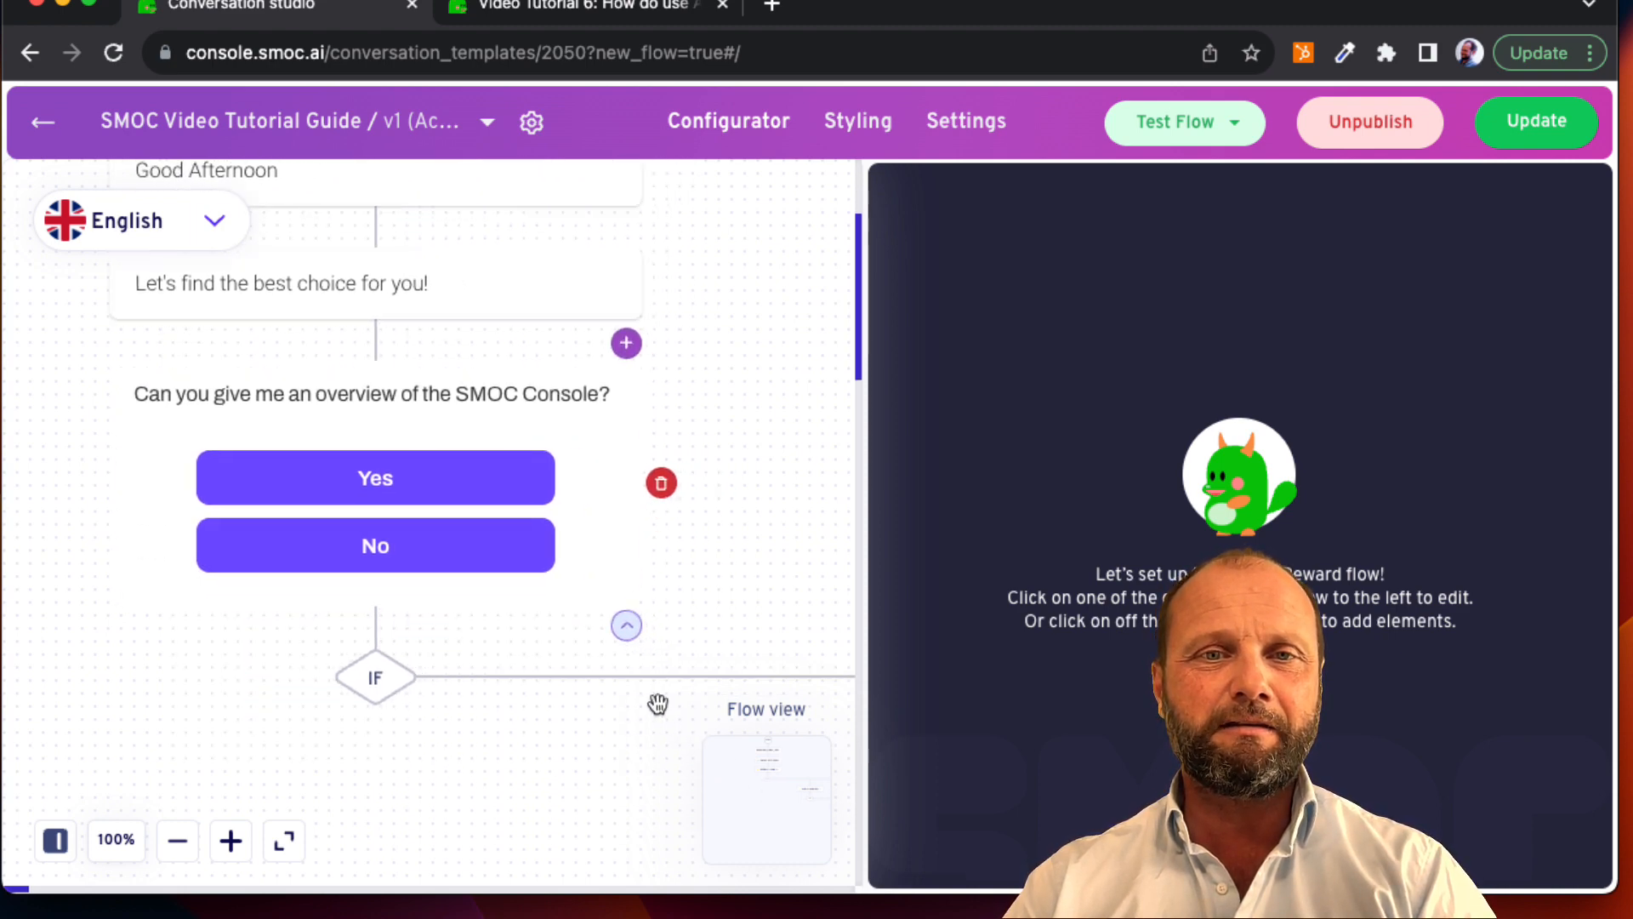
{"action": "scroll", "coordinate": [658, 704], "scroll_direction": "right", "scroll_amount": 5}
{"action": "scroll", "coordinate": [660, 708], "scroll_direction": "down", "scroll_amount": 2}
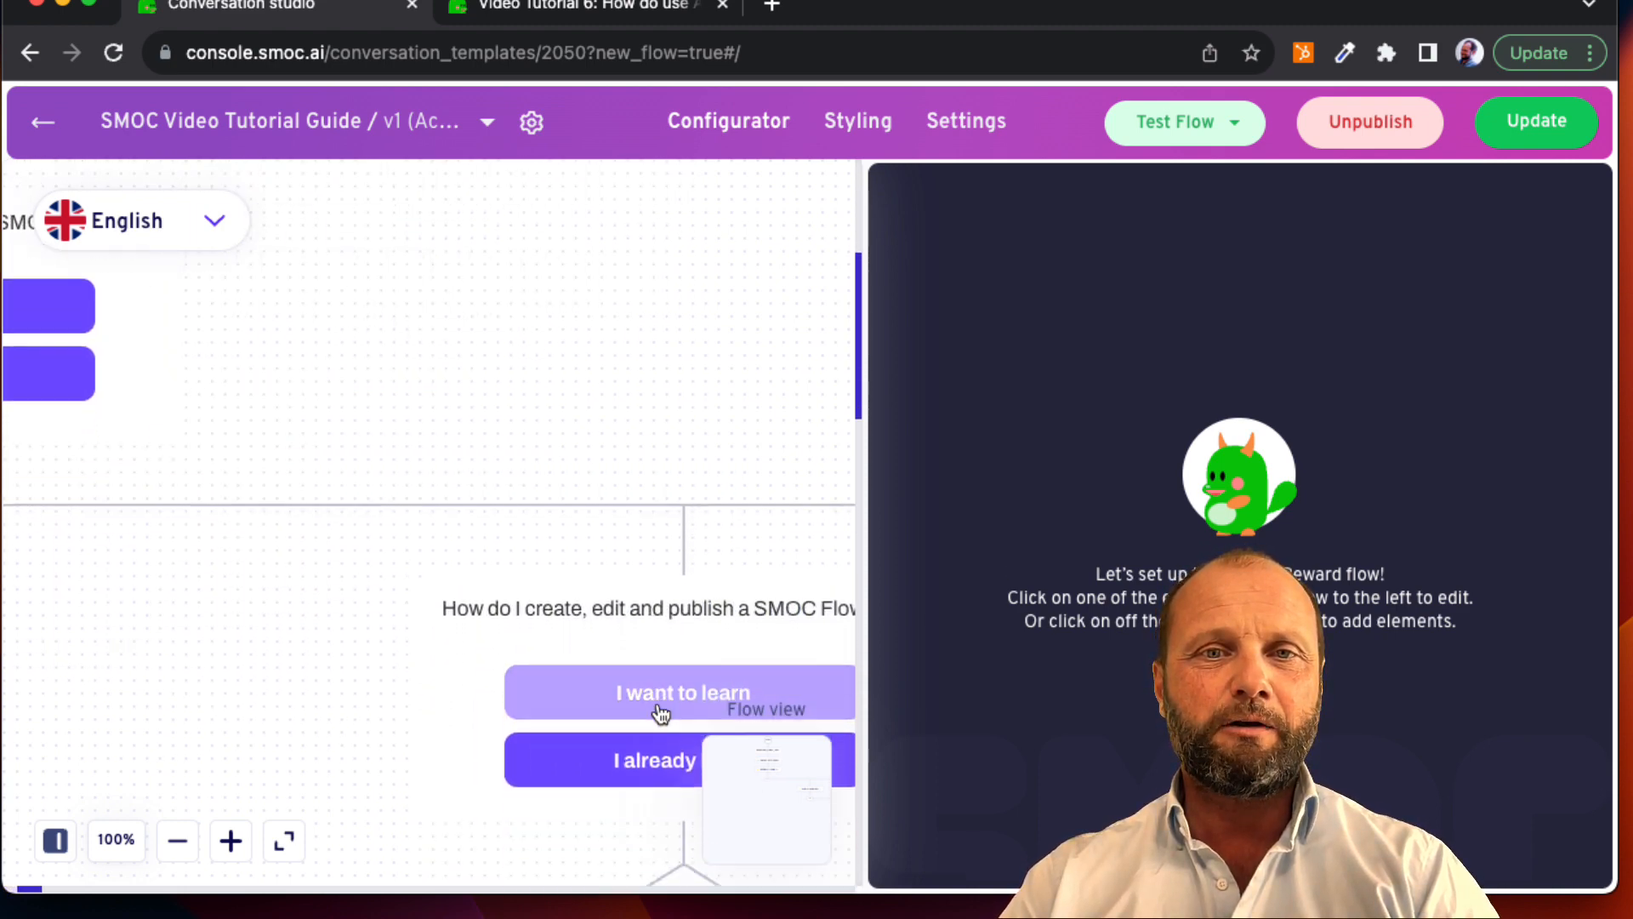
{"action": "scroll", "coordinate": [660, 713], "scroll_direction": "right", "scroll_amount": 2}
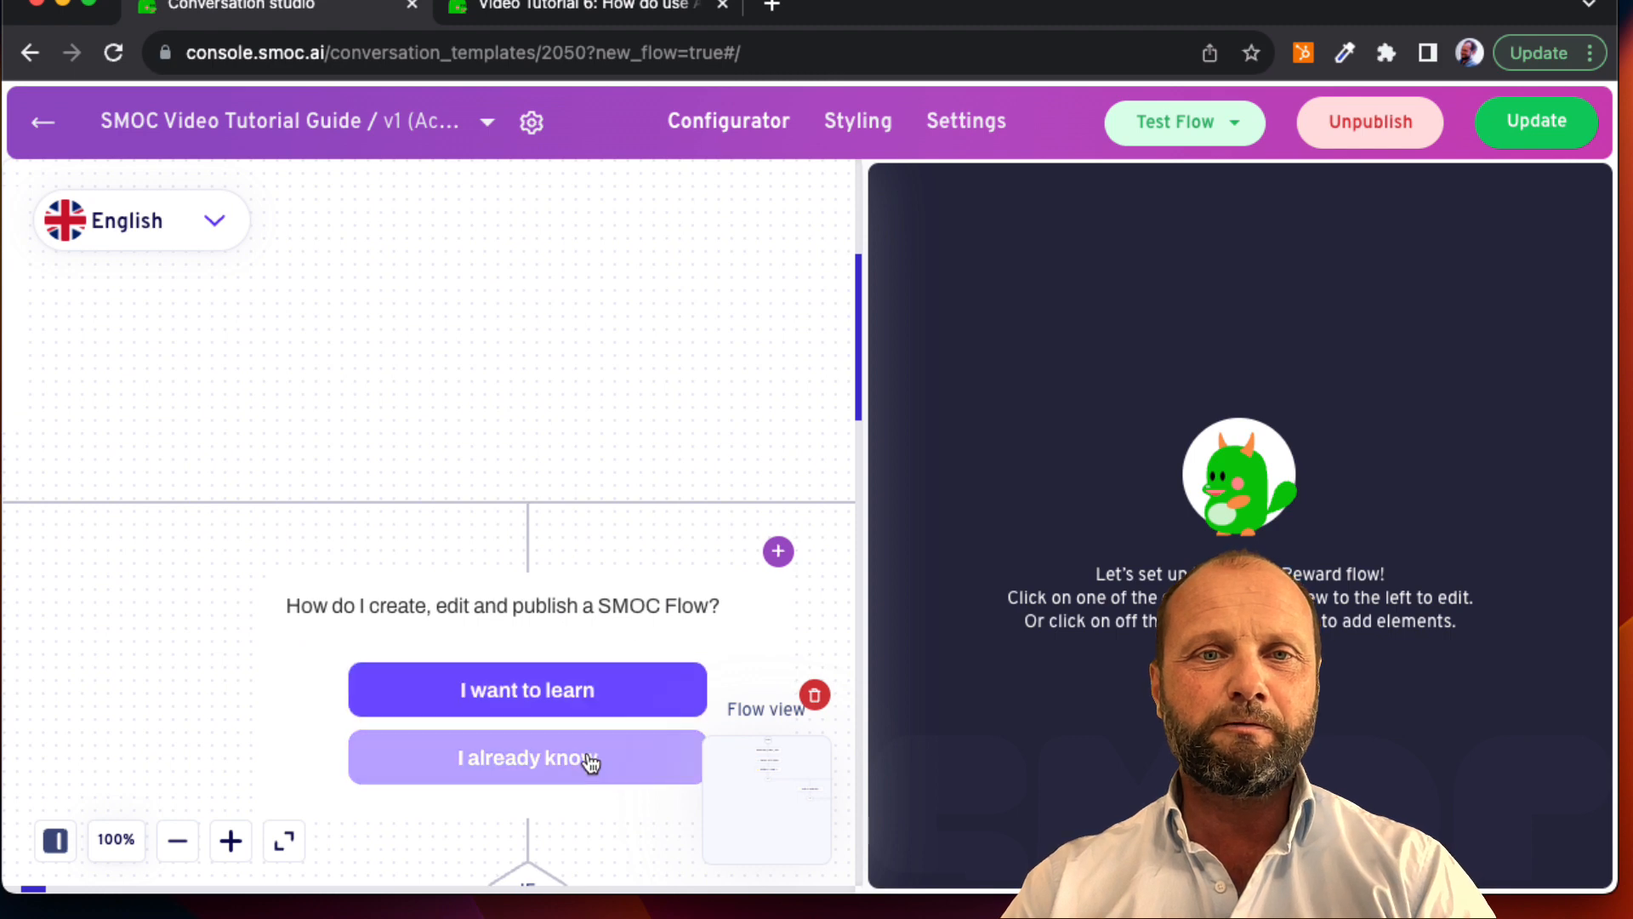
{"action": "scroll", "coordinate": [613, 804], "scroll_direction": "down", "scroll_amount": 2}
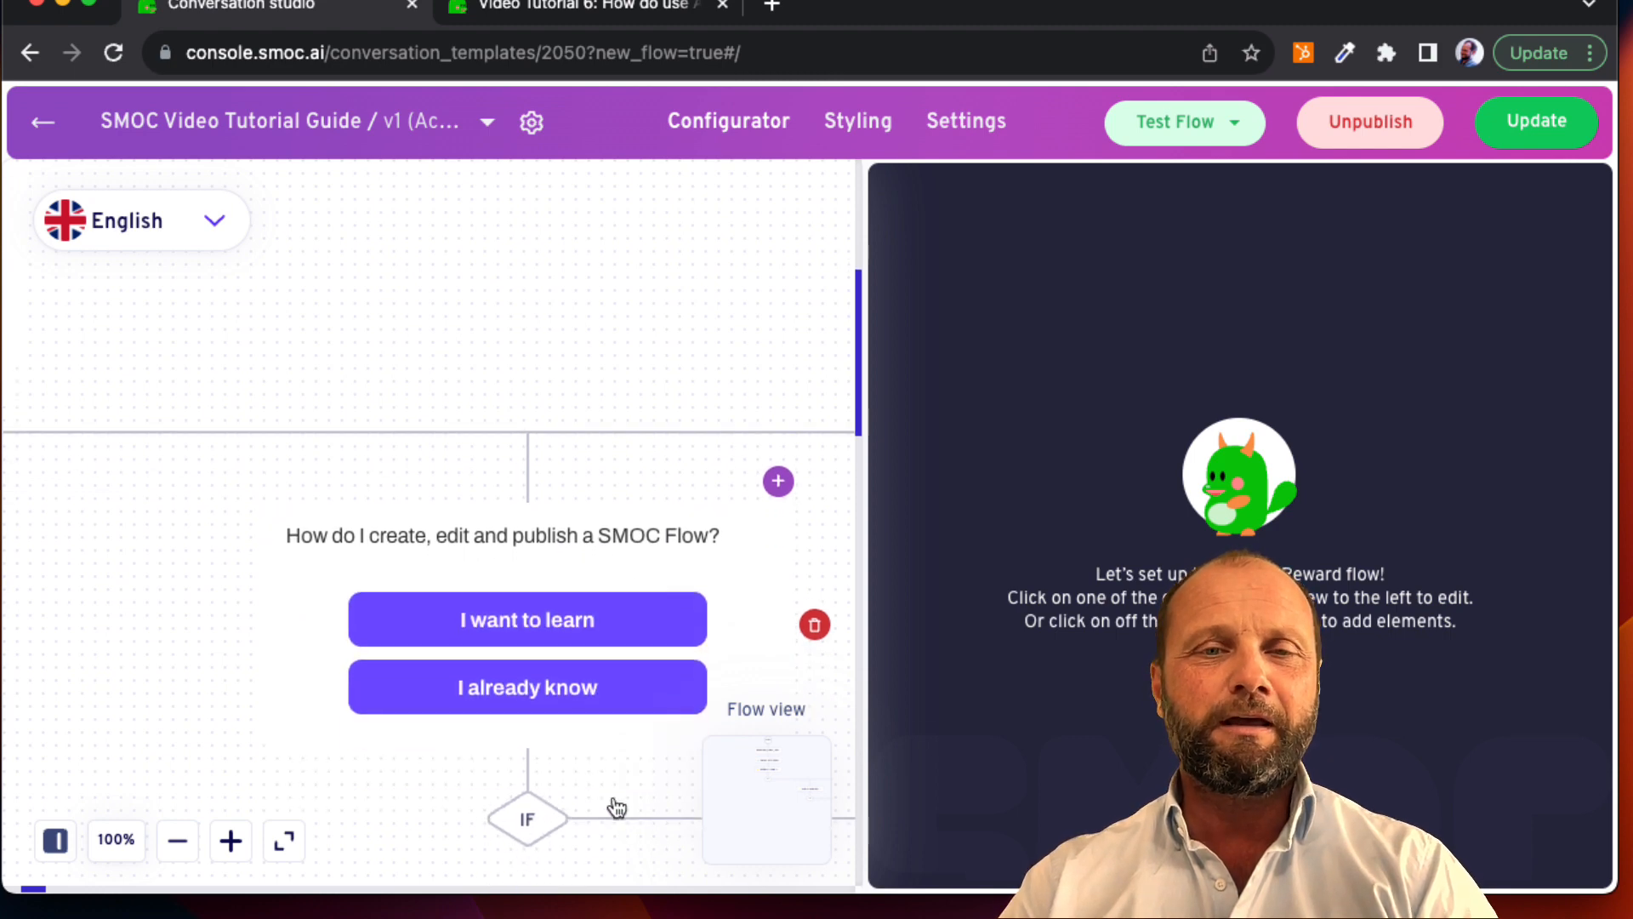
{"action": "scroll", "coordinate": [617, 808], "scroll_direction": "right", "scroll_amount": 4}
{"action": "scroll", "coordinate": [615, 804], "scroll_direction": "down", "scroll_amount": 8}
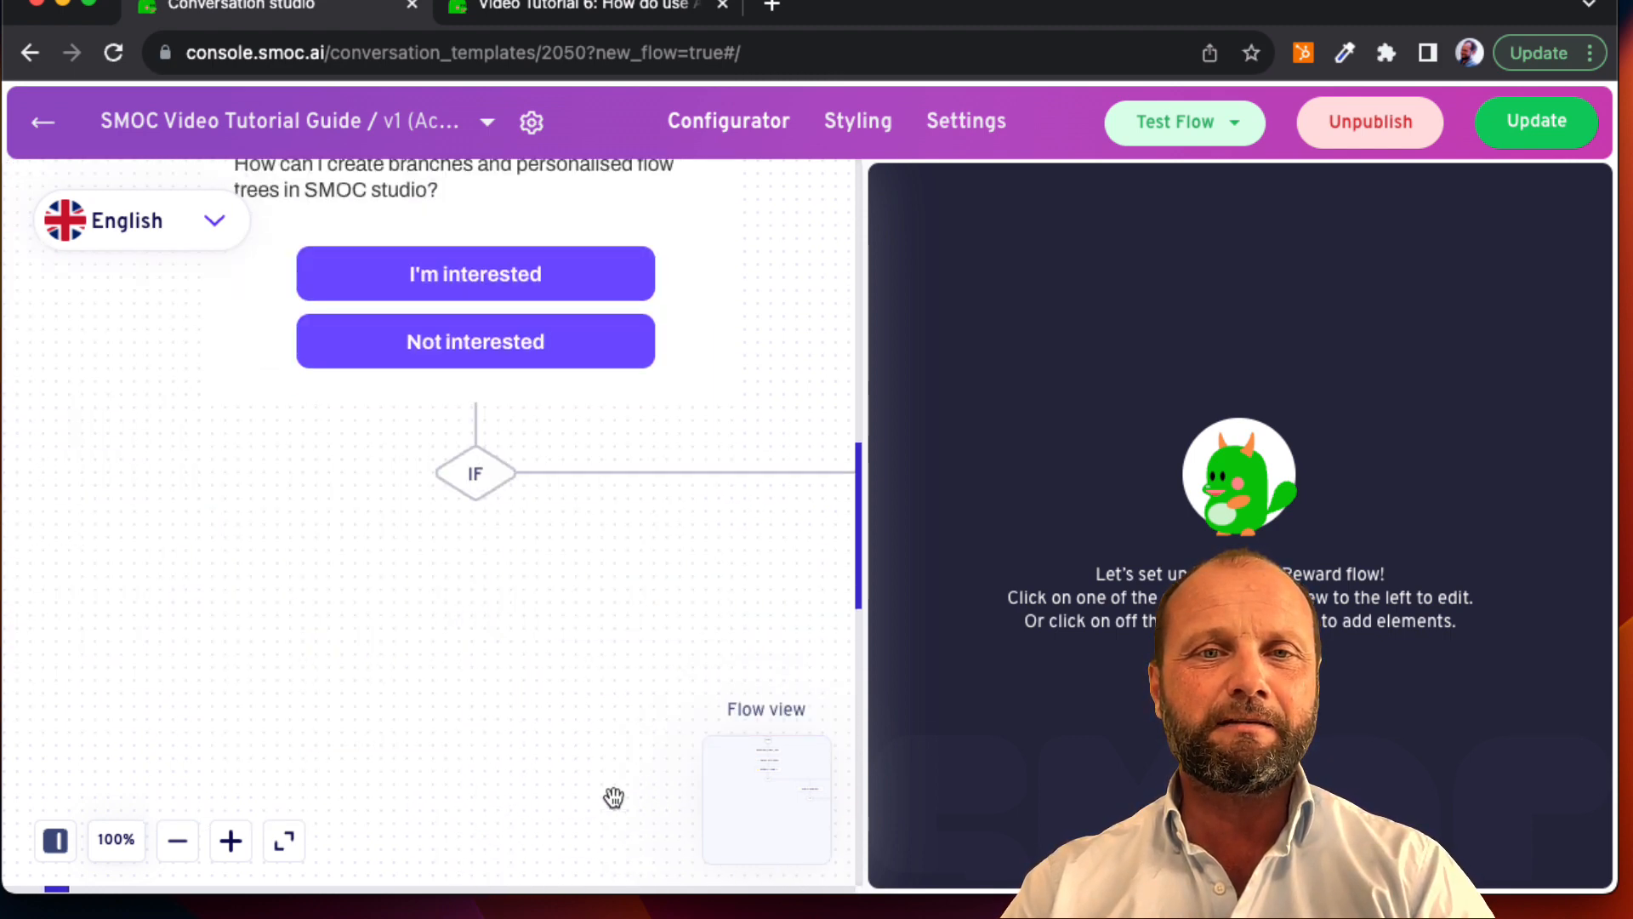
{"action": "scroll", "coordinate": [613, 797], "scroll_direction": "right", "scroll_amount": 5}
{"action": "scroll", "coordinate": [613, 797], "scroll_direction": "down", "scroll_amount": 8}
{"action": "scroll", "coordinate": [614, 797], "scroll_direction": "right", "scroll_amount": 4}
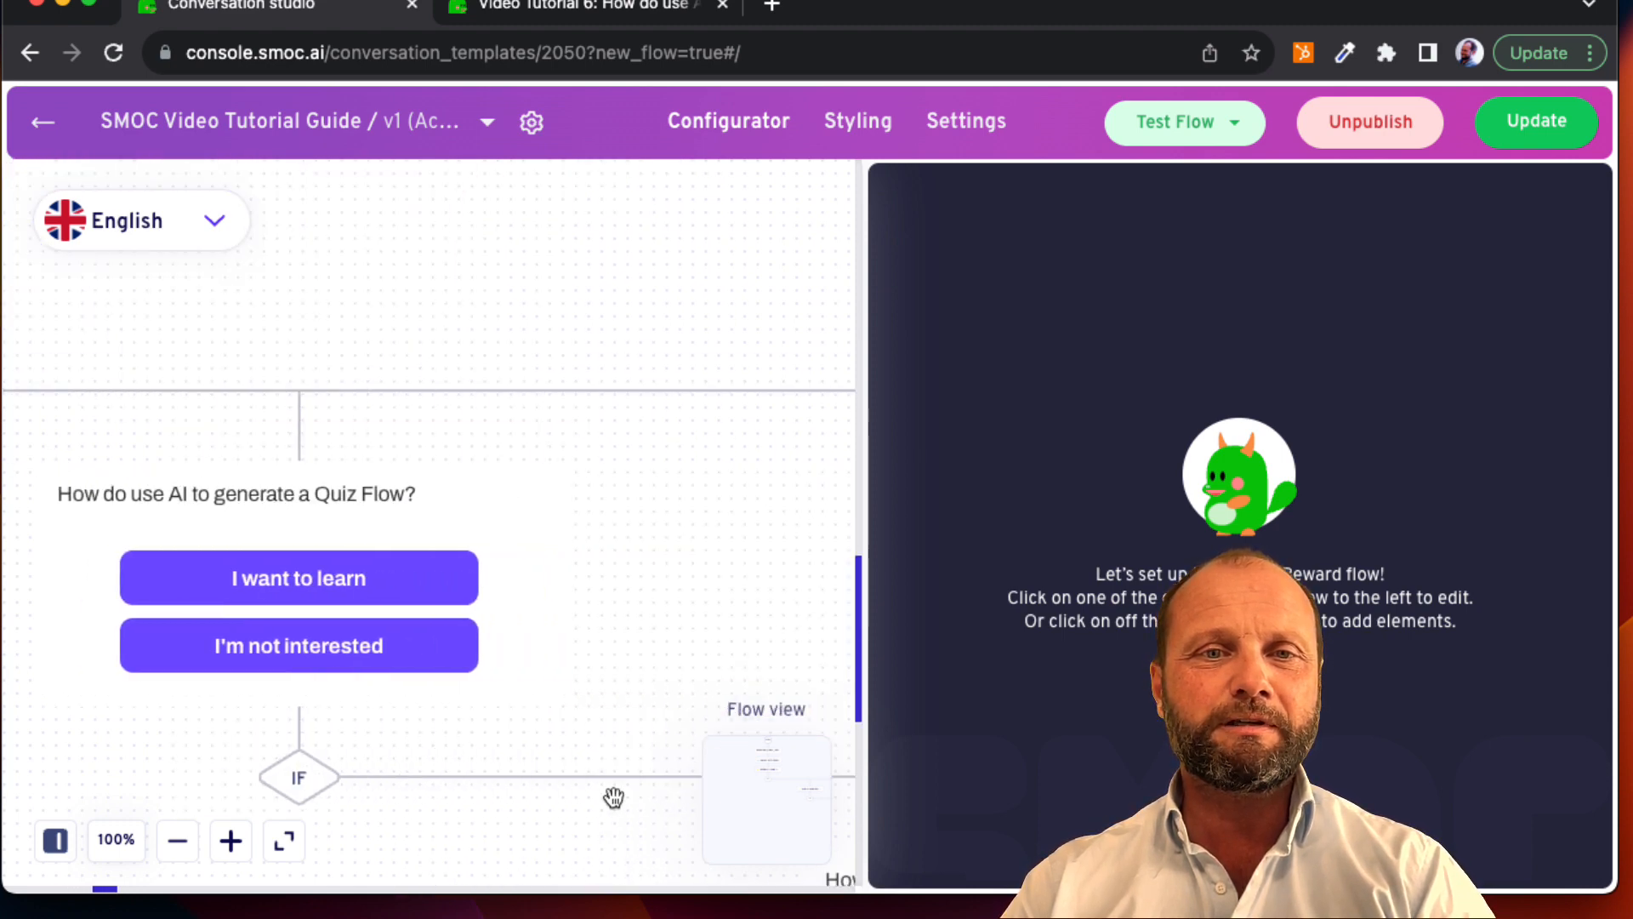
{"action": "scroll", "coordinate": [614, 797], "scroll_direction": "down", "scroll_amount": 4}
{"action": "scroll", "coordinate": [613, 797], "scroll_direction": "right", "scroll_amount": 3}
{"action": "scroll", "coordinate": [613, 797], "scroll_direction": "down", "scroll_amount": 5}
{"action": "scroll", "coordinate": [613, 797], "scroll_direction": "right", "scroll_amount": 4}
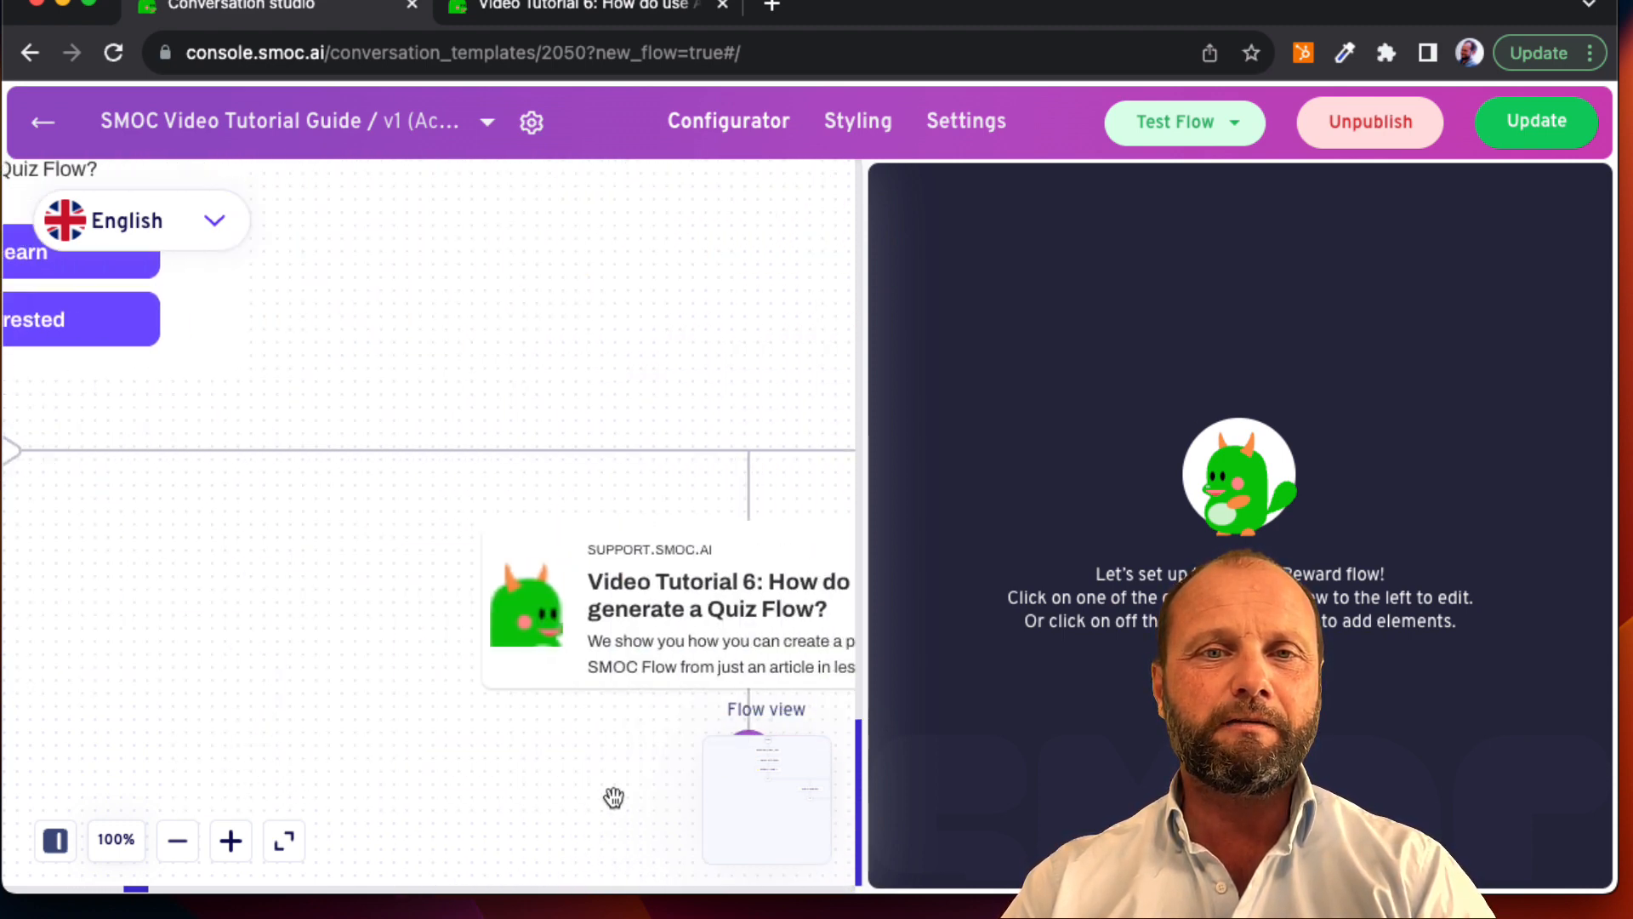
Step: Examine the Video Tutorial 6 and Video Tutorial 5 recommendation cards at the ends of the Quiz Flow question's branches
{"action": "scroll", "coordinate": [614, 797], "scroll_direction": "left", "scroll_amount": 2}
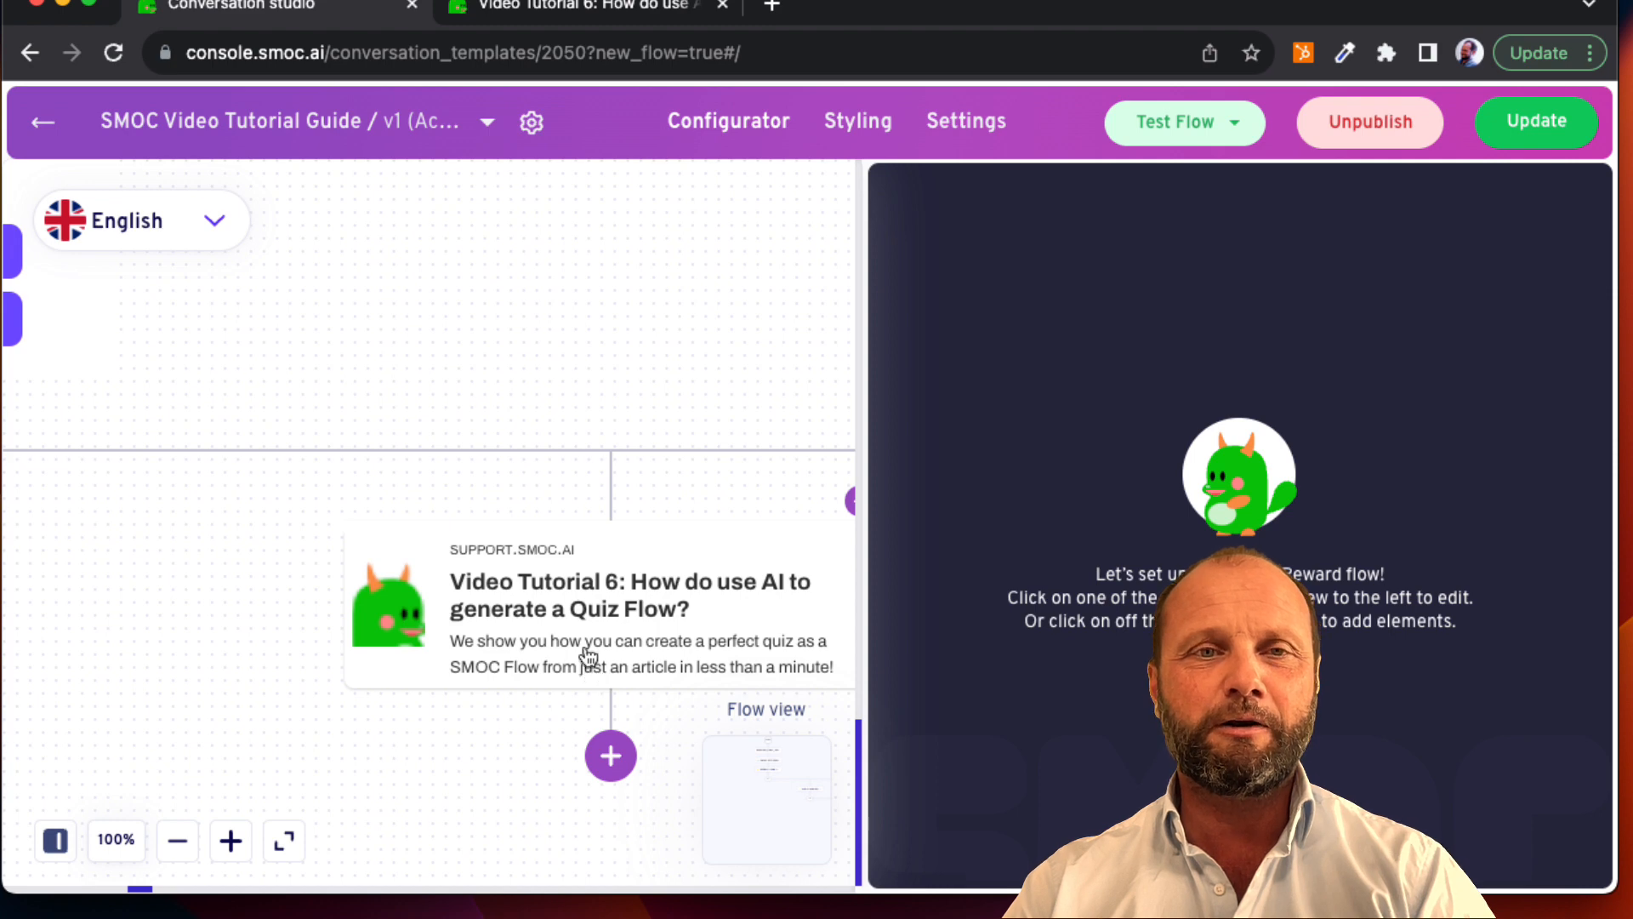
{"action": "scroll", "coordinate": [587, 657], "scroll_direction": "left", "scroll_amount": 5}
{"action": "scroll", "coordinate": [580, 633], "scroll_direction": "up", "scroll_amount": 2}
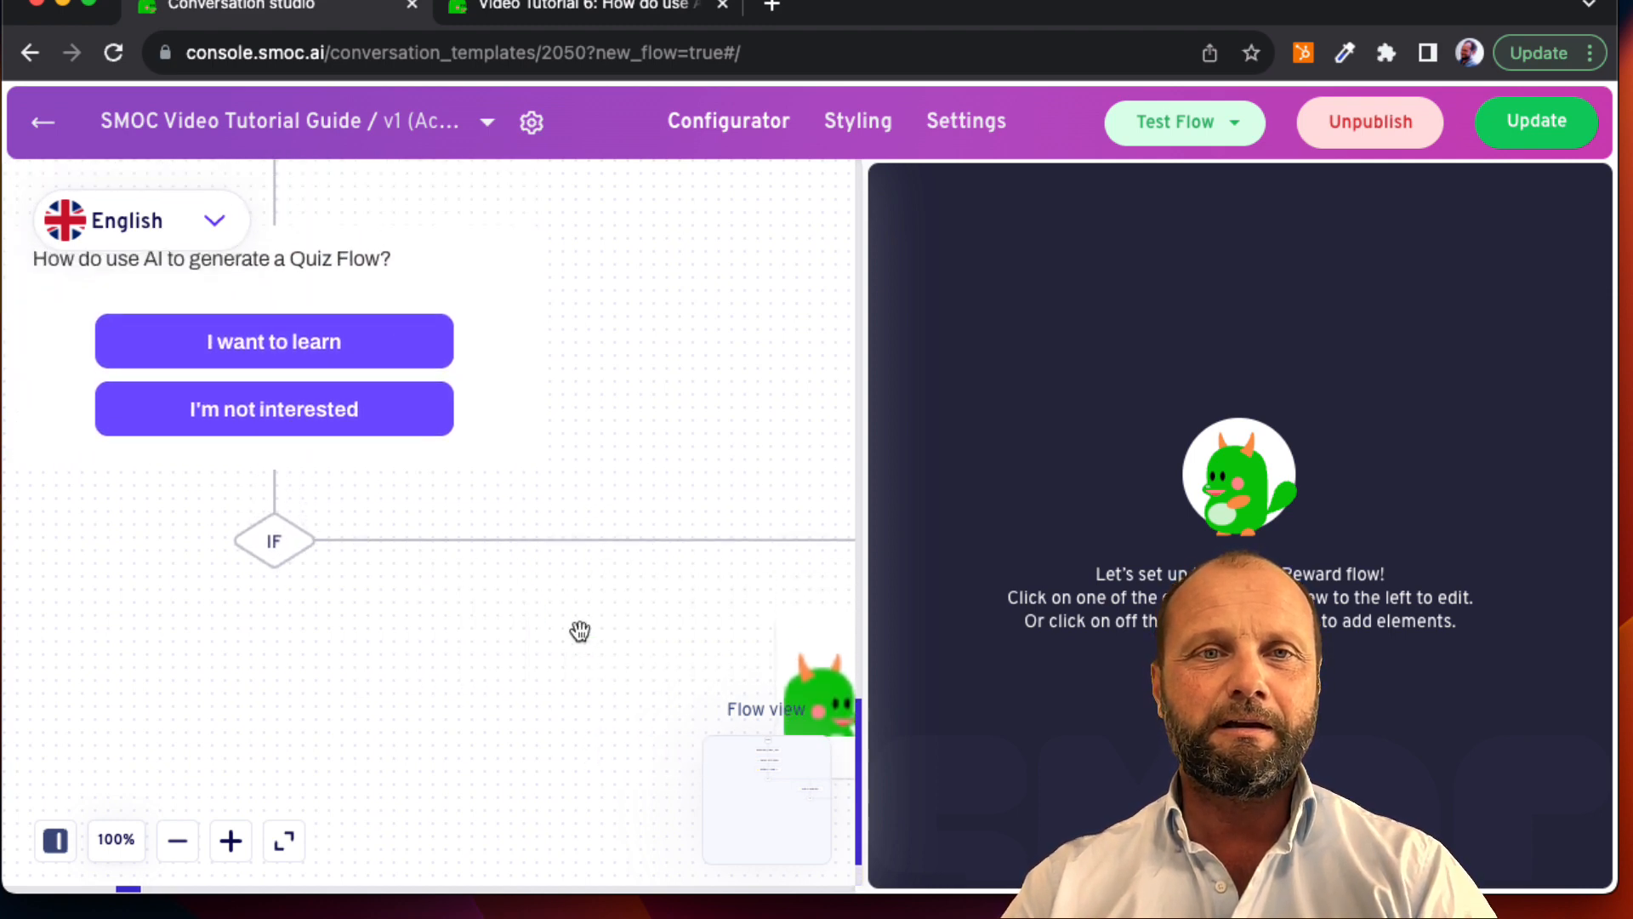
{"action": "scroll", "coordinate": [580, 631], "scroll_direction": "up", "scroll_amount": 1}
{"action": "scroll", "coordinate": [580, 631], "scroll_direction": "down", "scroll_amount": 3}
{"action": "scroll", "coordinate": [578, 629], "scroll_direction": "right", "scroll_amount": 5}
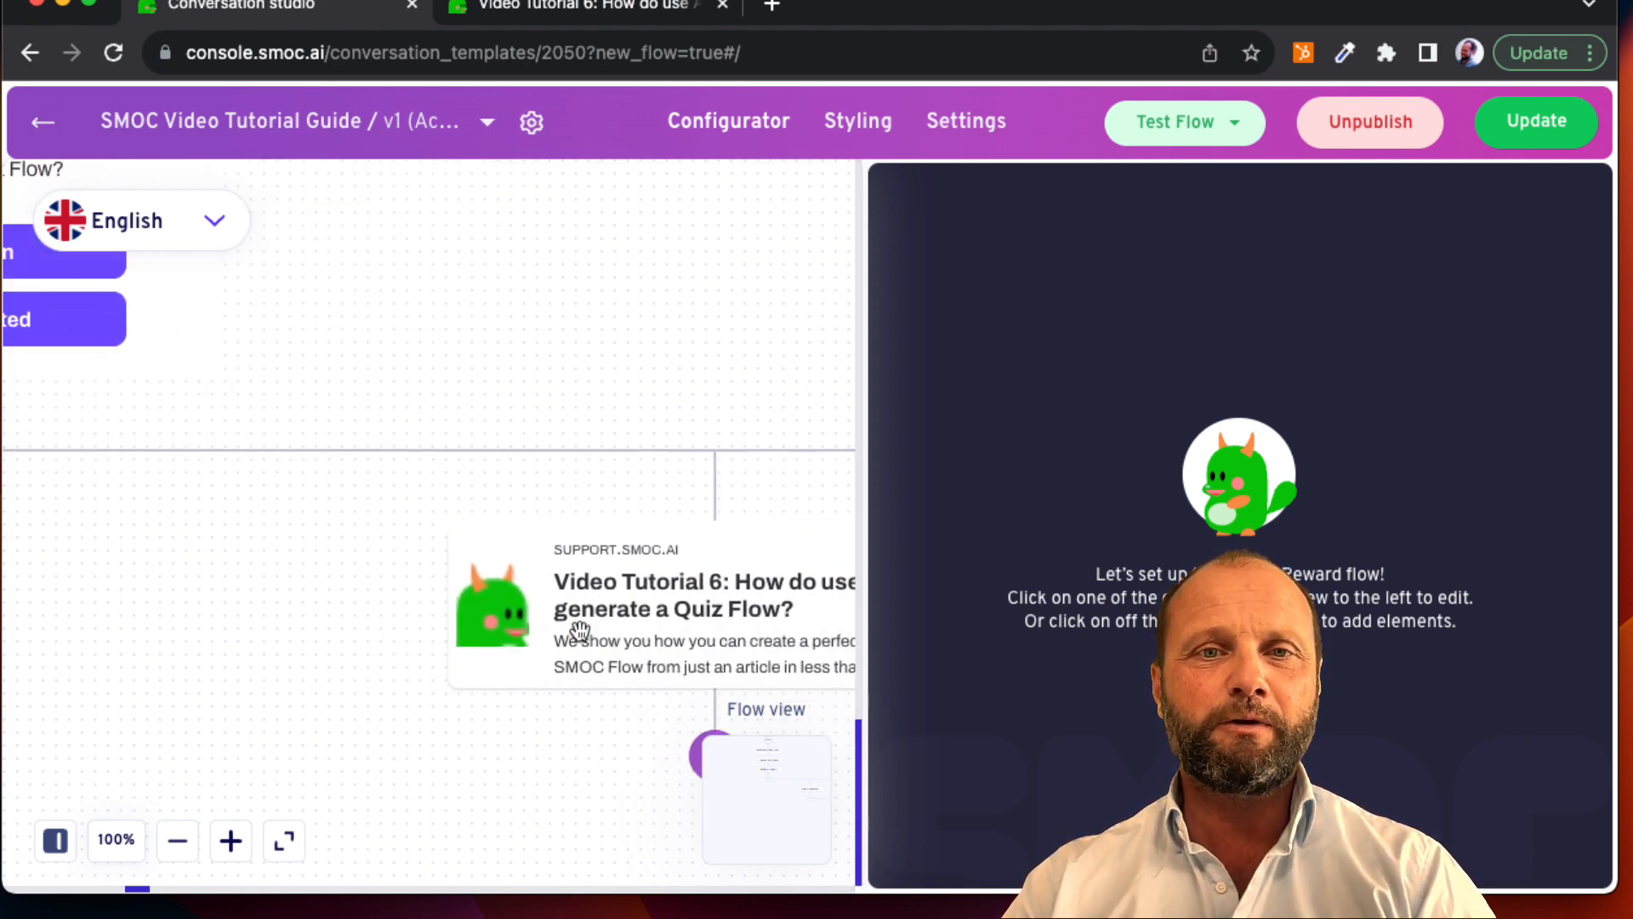
{"action": "scroll", "coordinate": [641, 634], "scroll_direction": "right", "scroll_amount": 2}
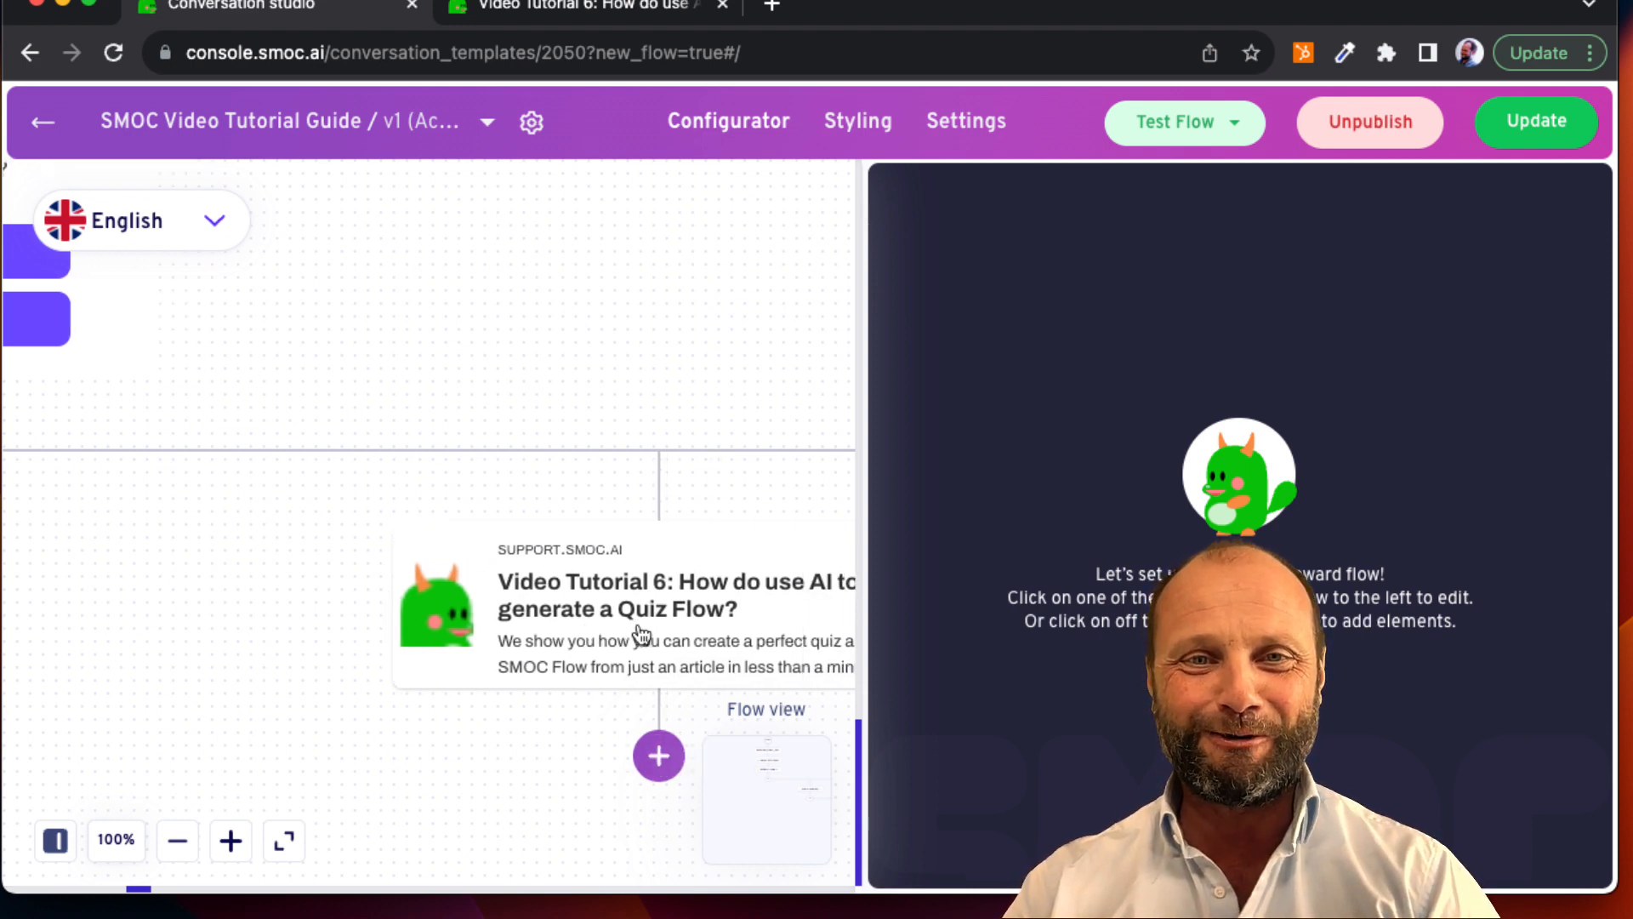
{"action": "scroll", "coordinate": [641, 633], "scroll_direction": "right", "scroll_amount": 15}
{"action": "scroll", "coordinate": [641, 633], "scroll_direction": "right", "scroll_amount": 3}
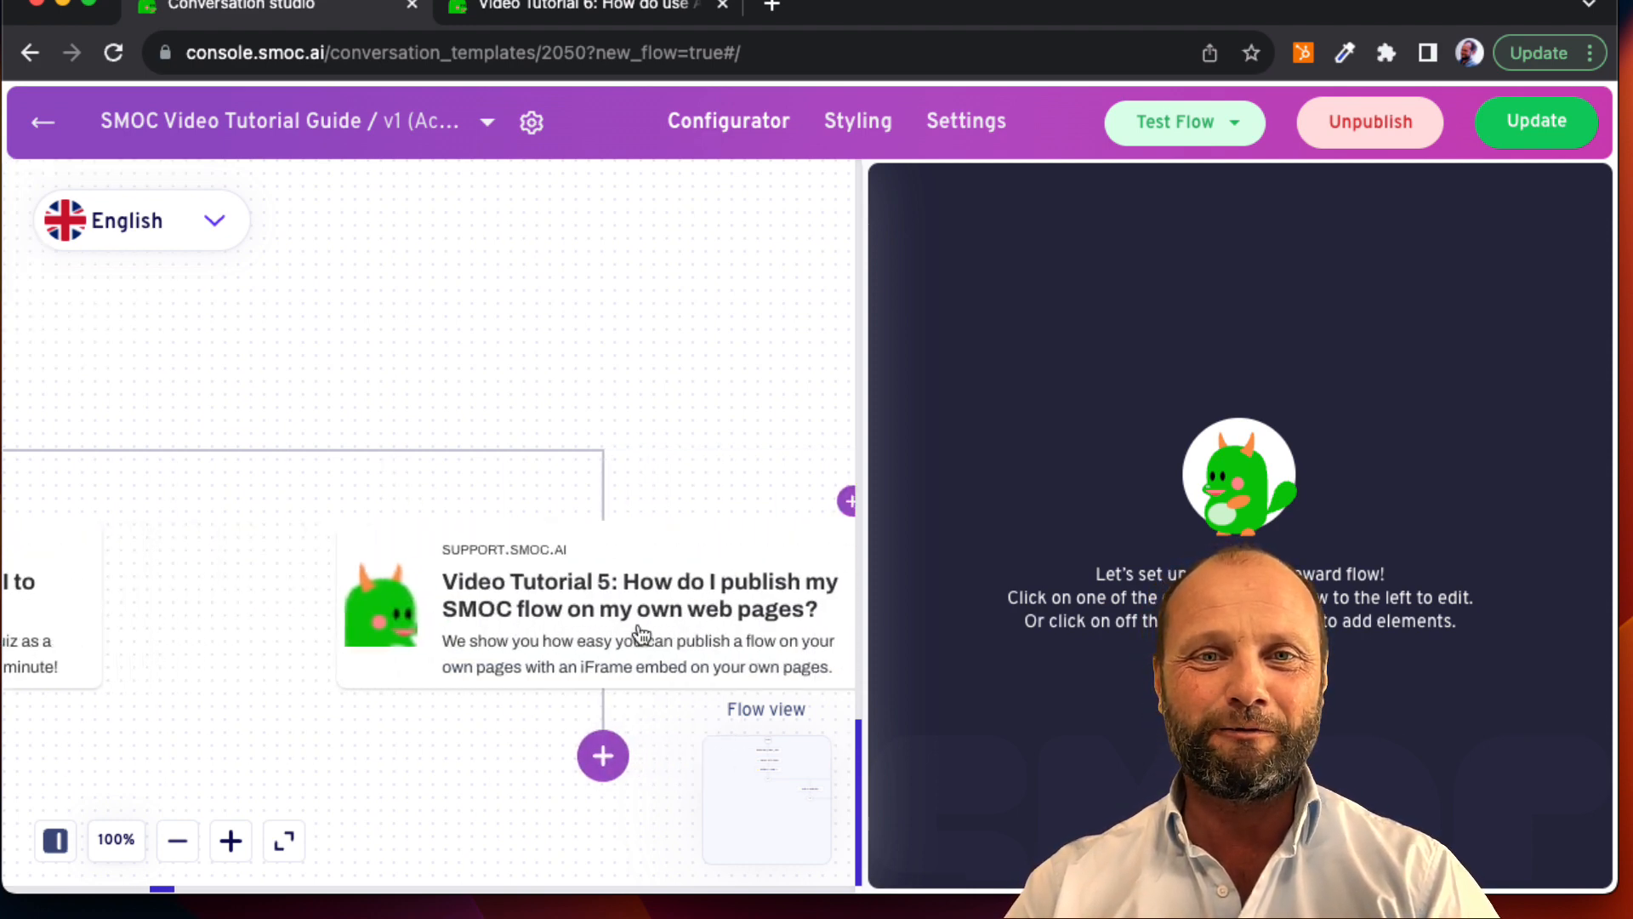
{"action": "scroll", "coordinate": [641, 634], "scroll_direction": "left", "scroll_amount": 20}
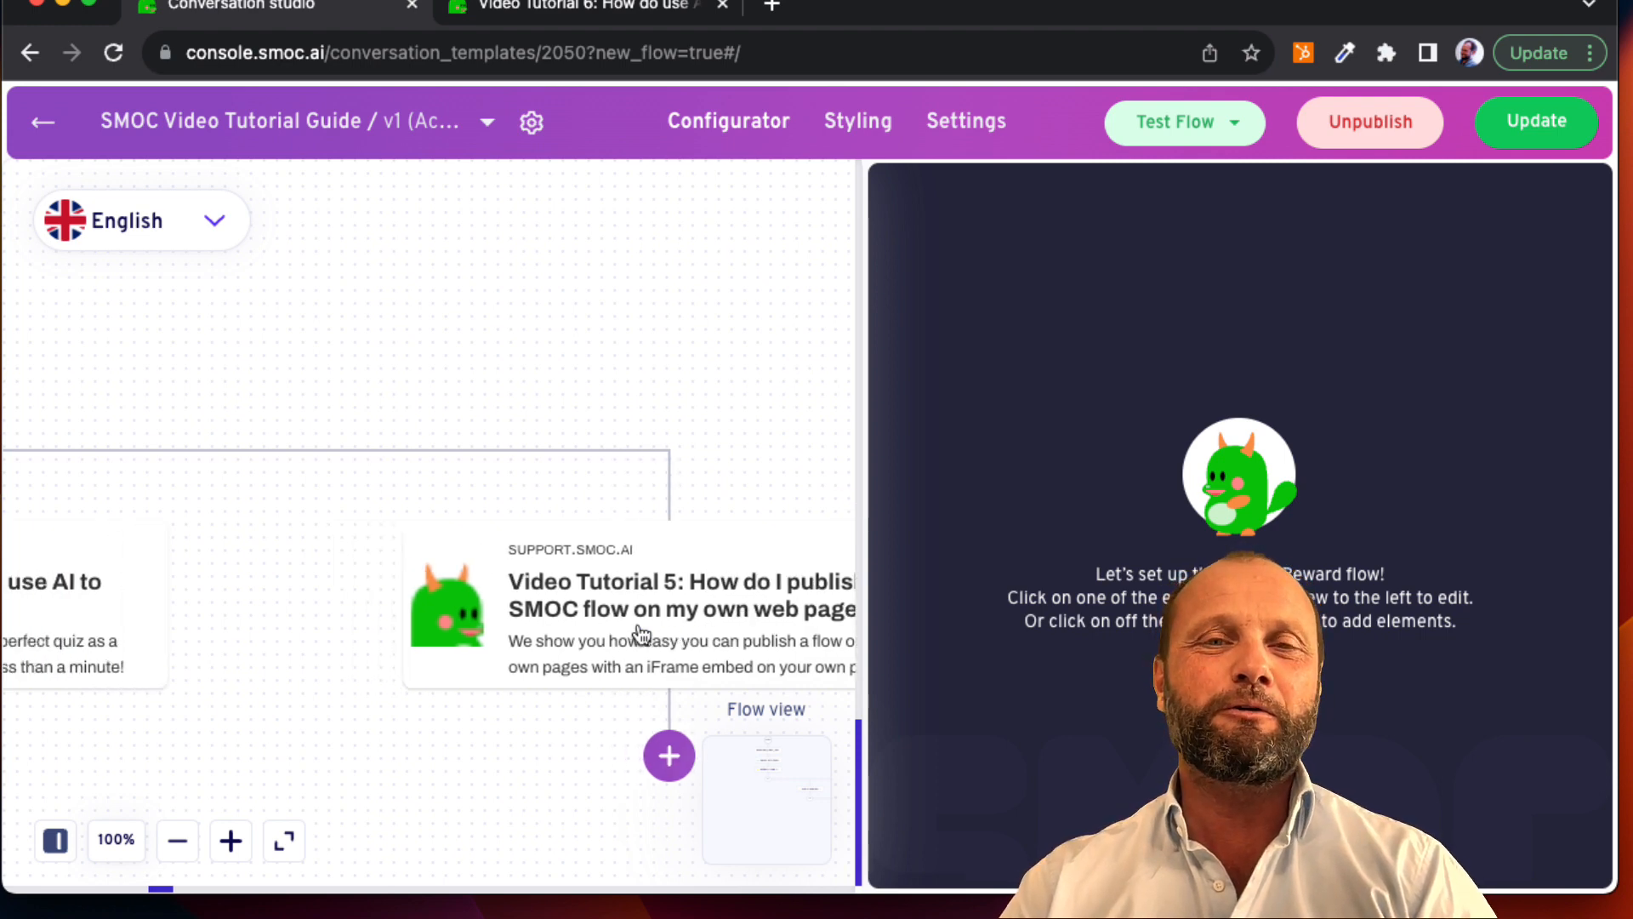
Step: Open the main flow's test in a new tab and answer its first questions with Yes, I want to learn and I'm interested
{"action": "left_click", "coordinate": [1166, 121]}
{"action": "mouse_move", "coordinate": [1170, 181]}
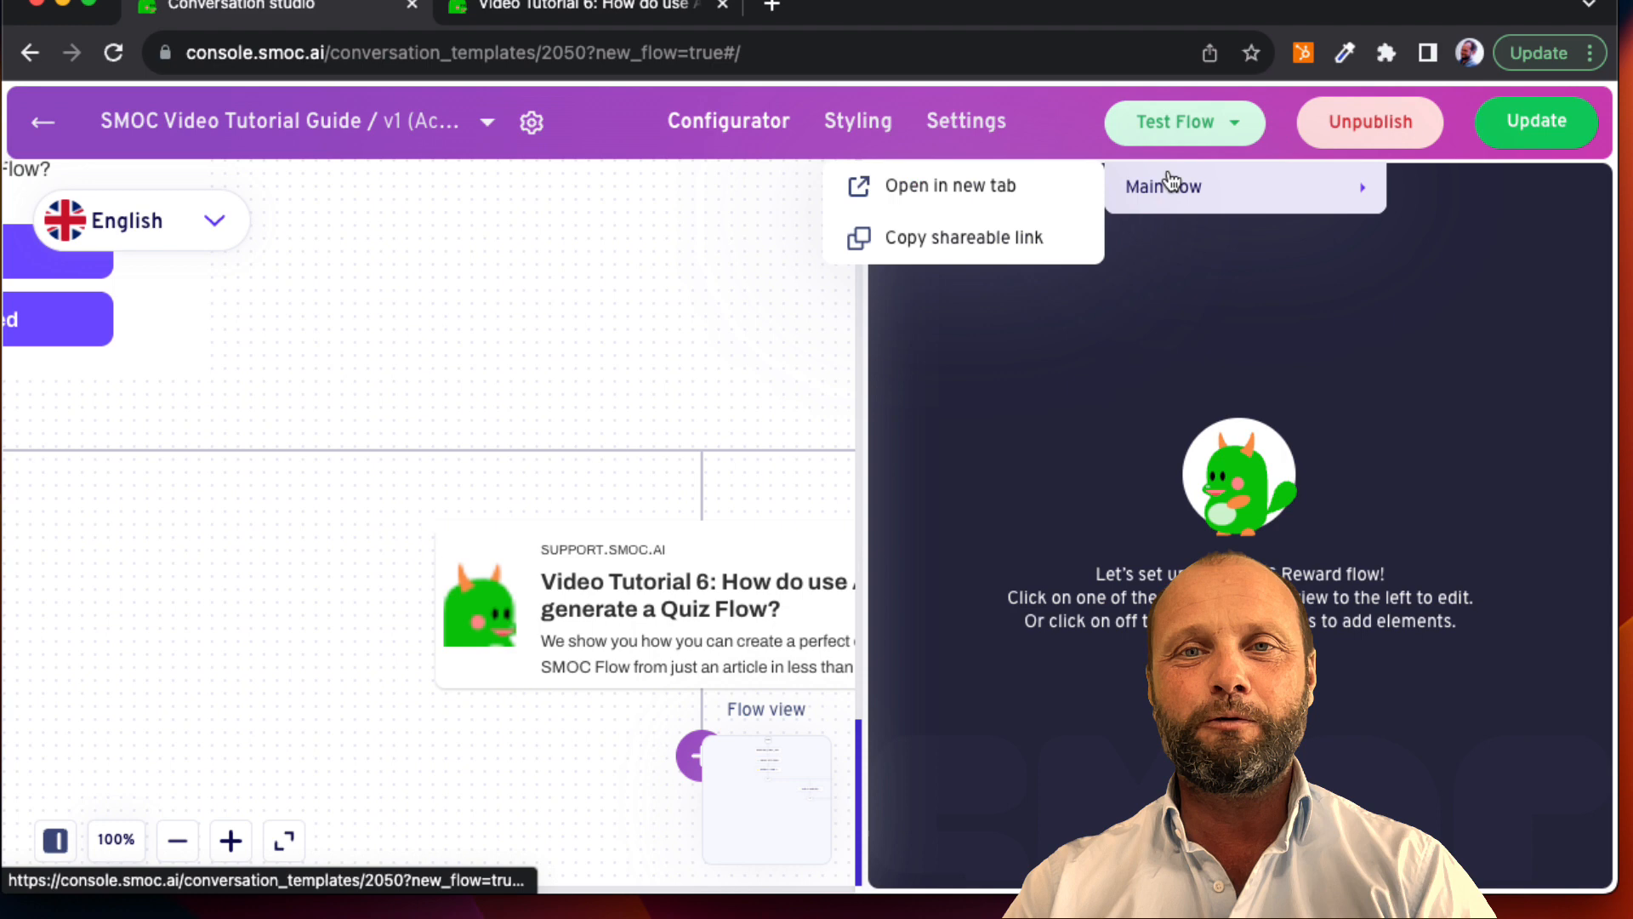
{"action": "left_click", "coordinate": [1023, 195]}
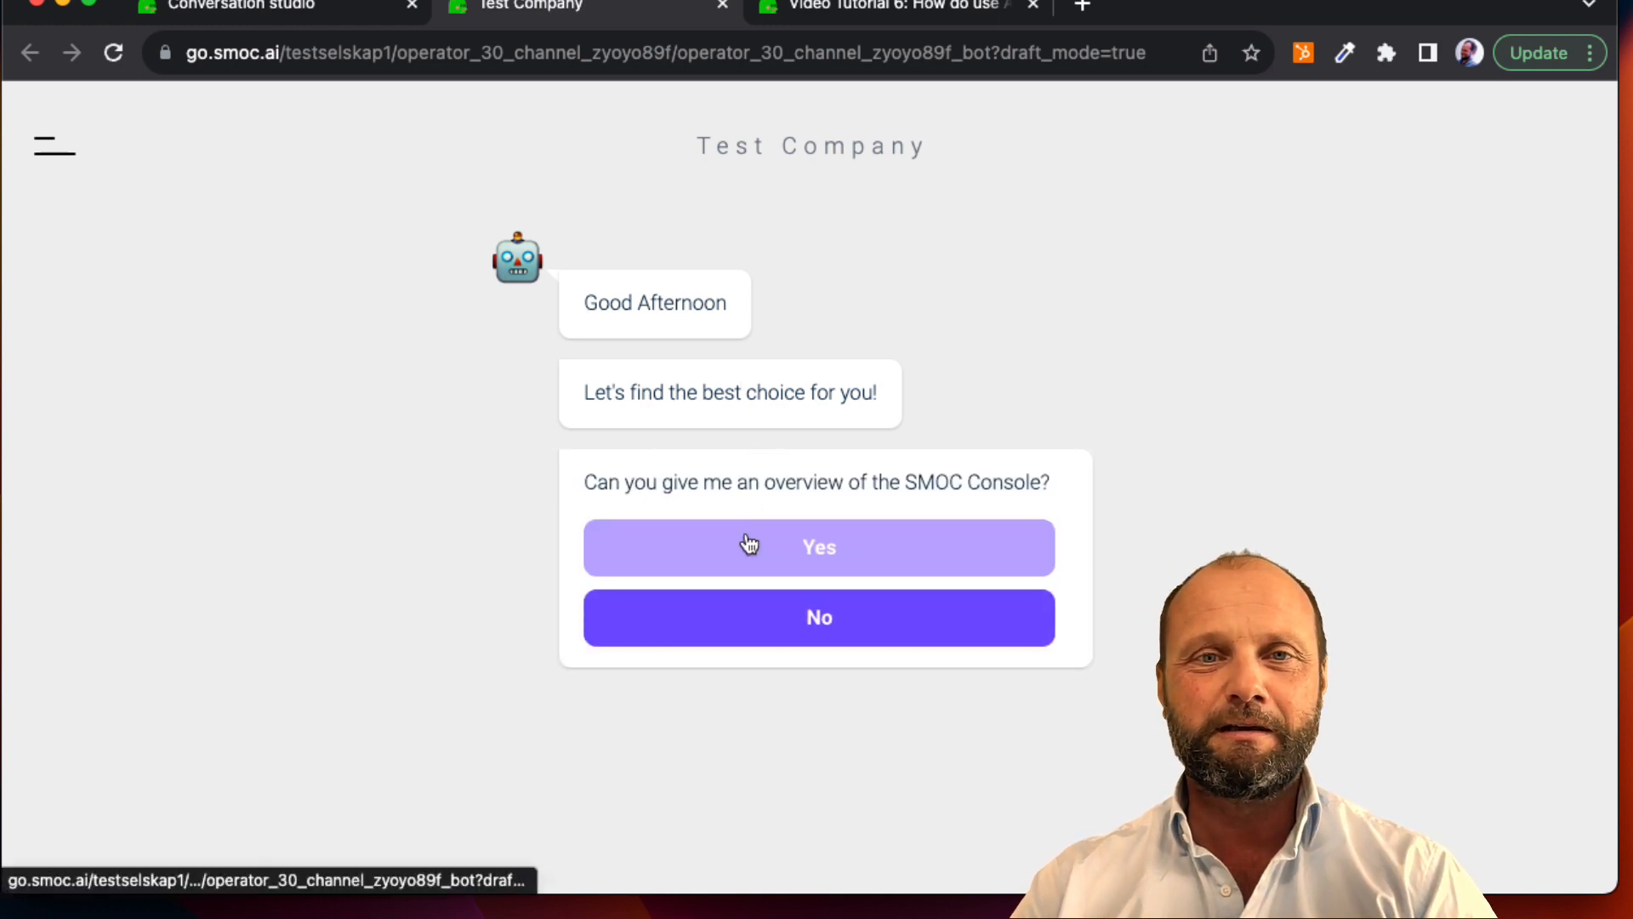
{"action": "left_click", "coordinate": [748, 543]}
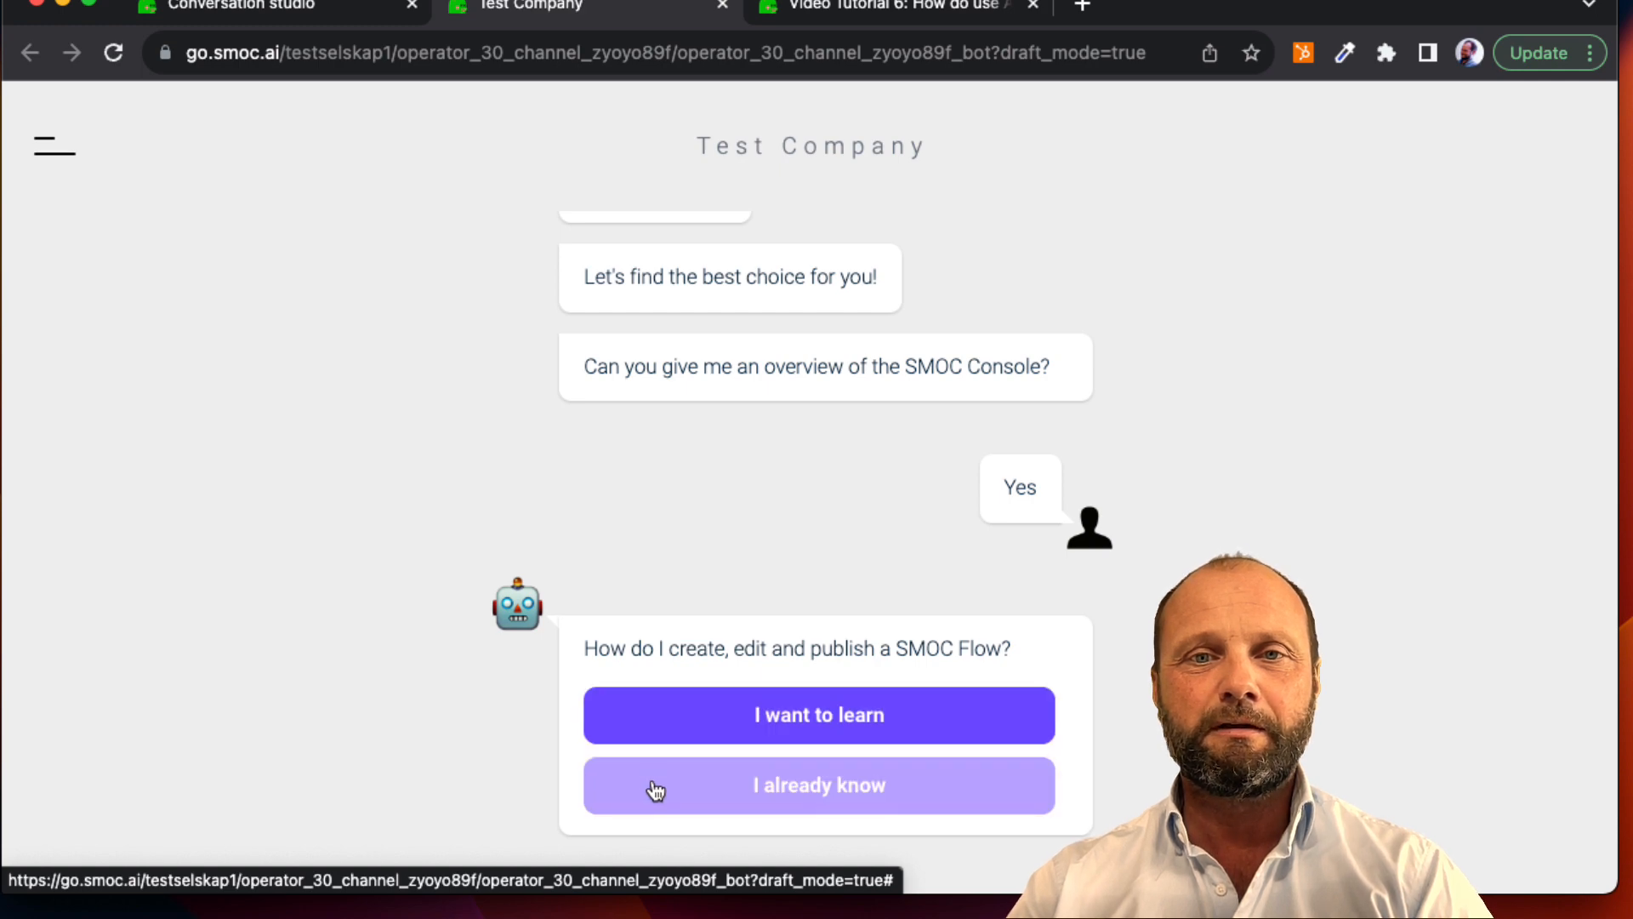
{"action": "left_click", "coordinate": [659, 737]}
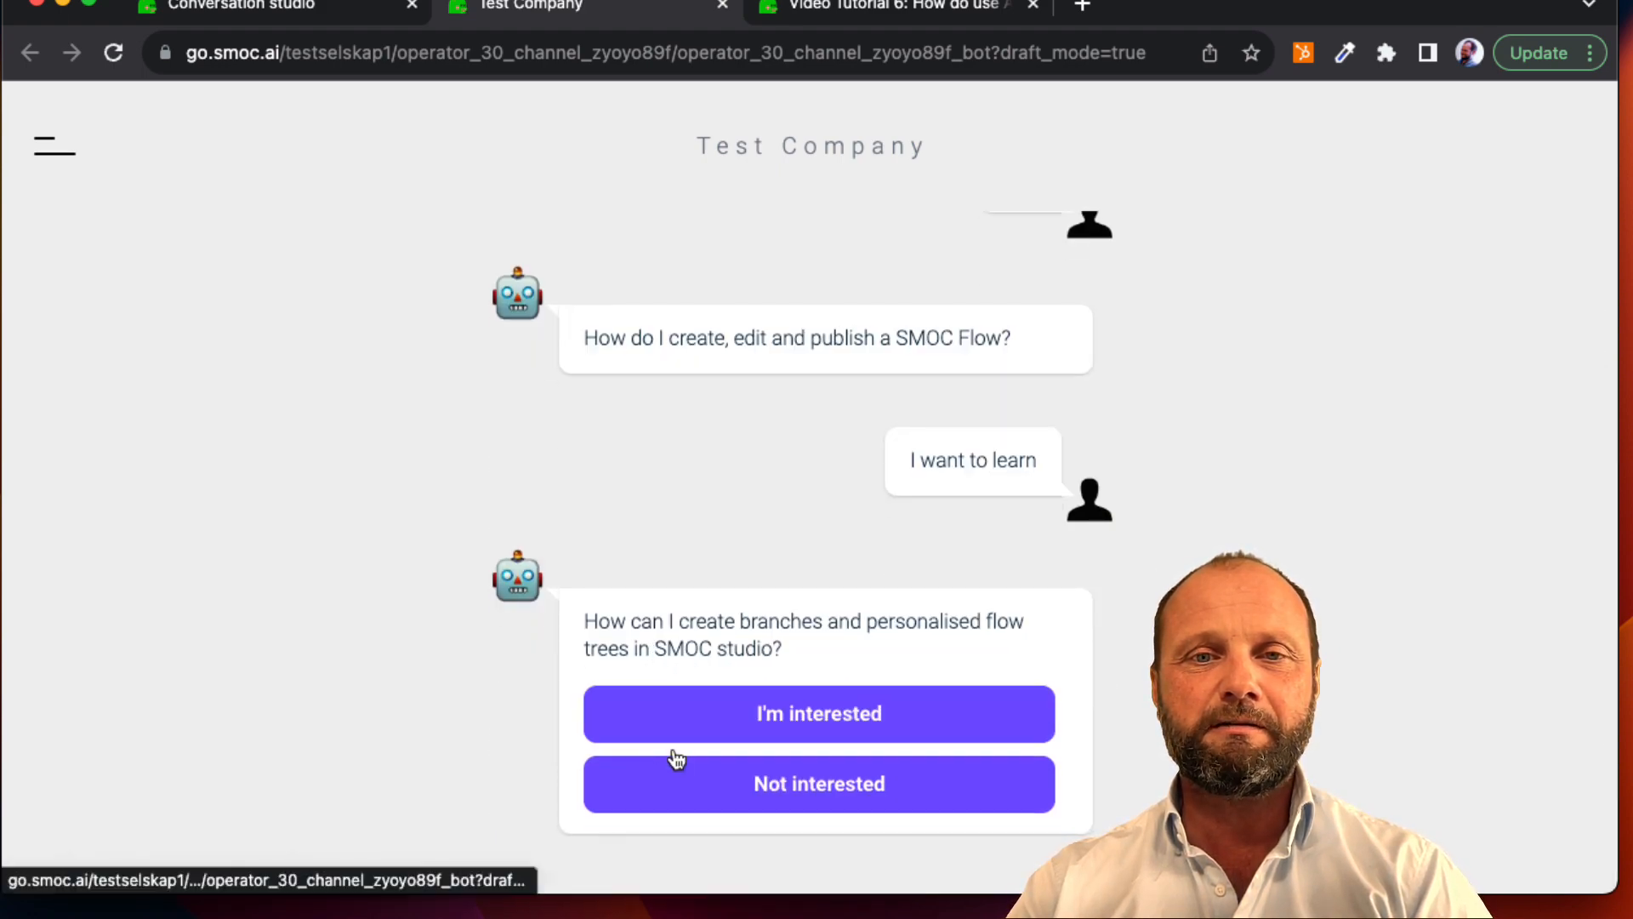
{"action": "left_click", "coordinate": [679, 721]}
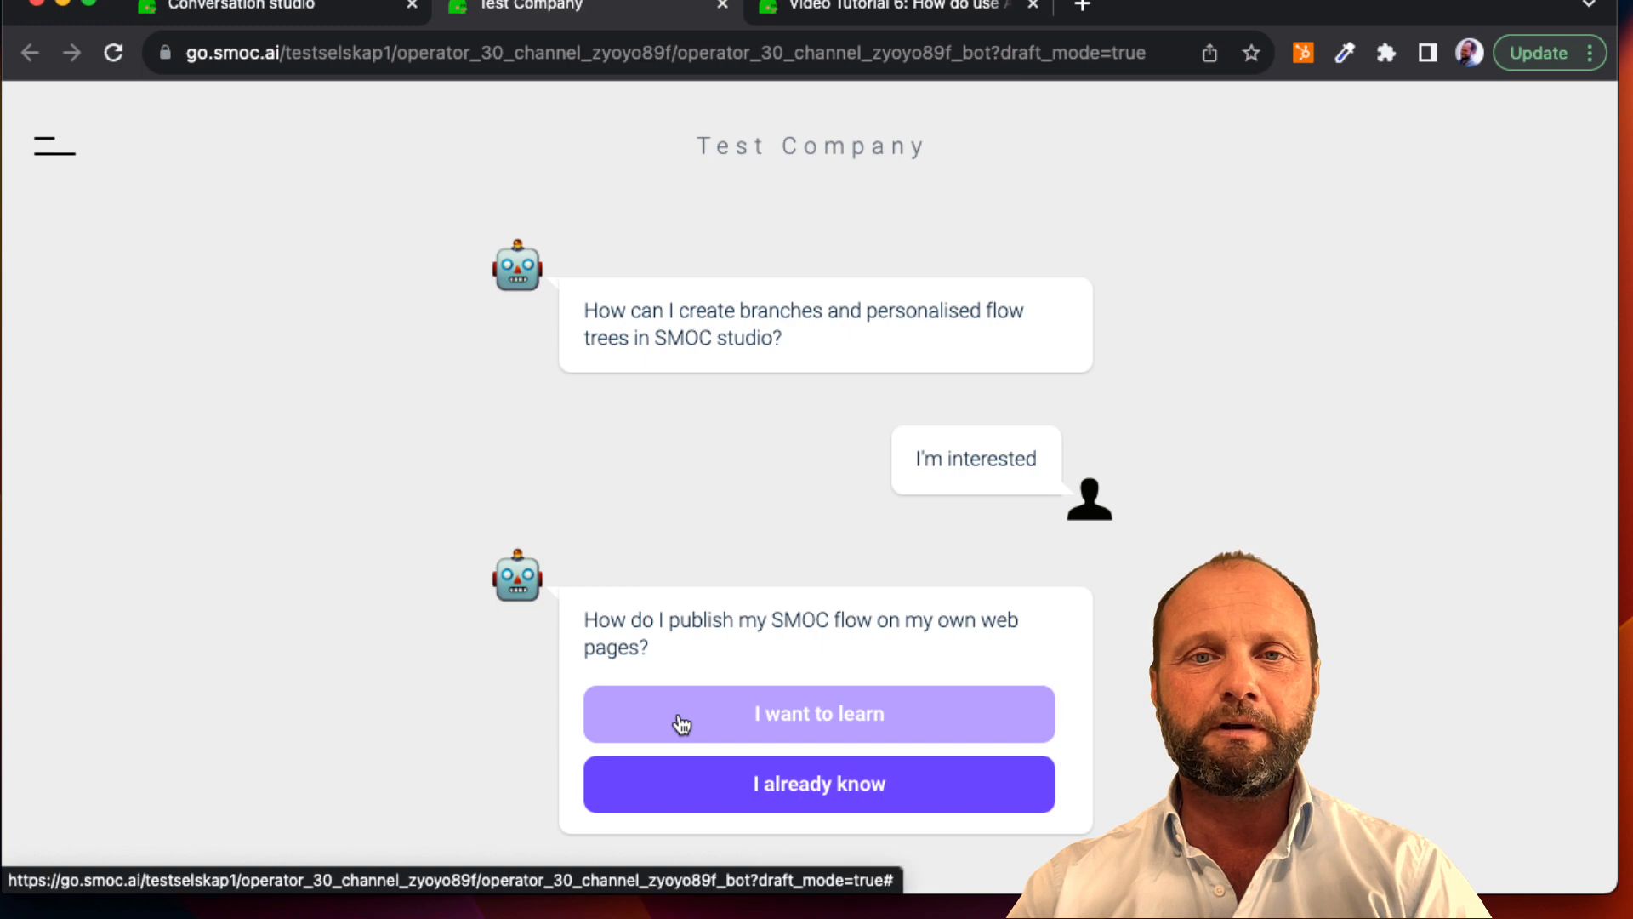
Step: Answer I already know about publishing on web pages and I want to learn to both Quiz Flow questions, and return to the Conversation studio
{"action": "left_click", "coordinate": [693, 769]}
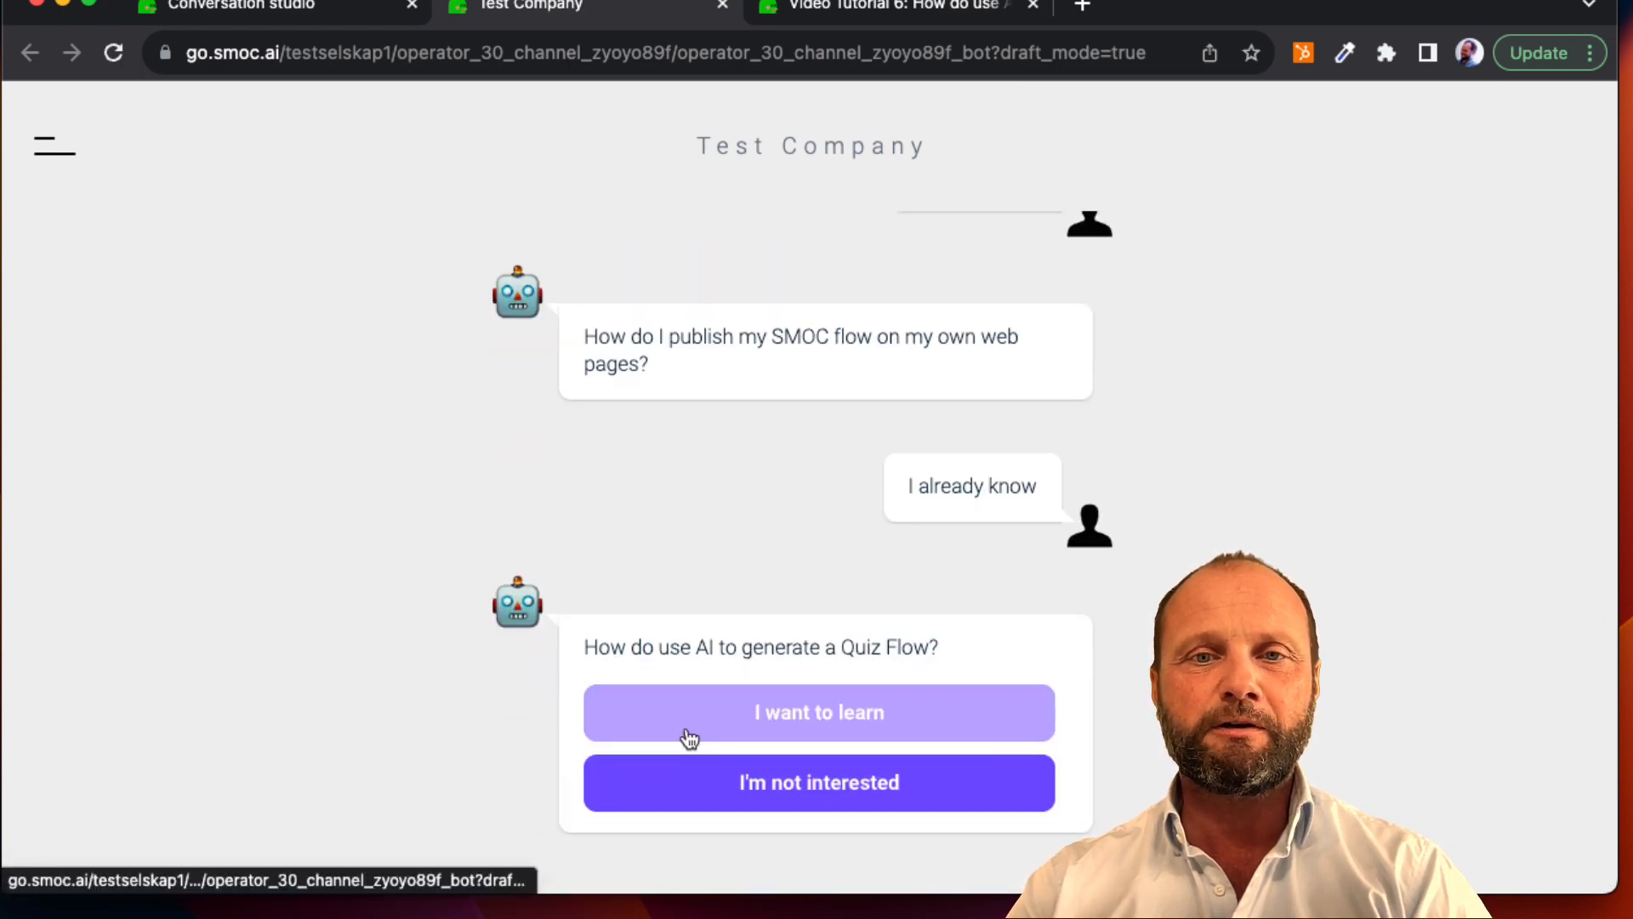
{"action": "left_click", "coordinate": [689, 737]}
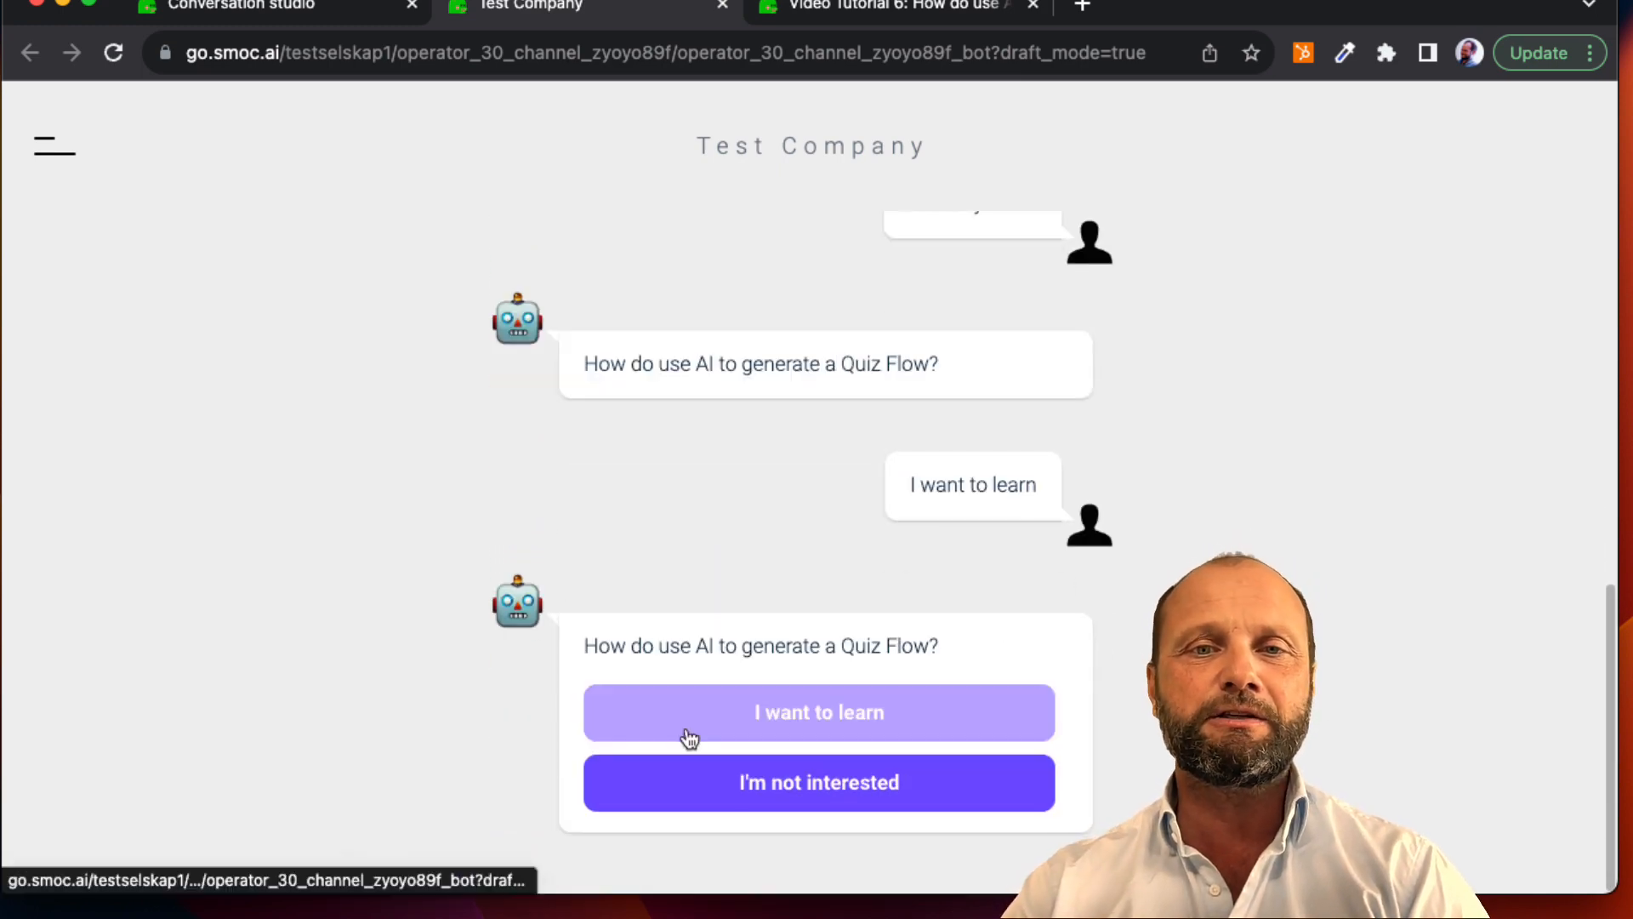
{"action": "left_click", "coordinate": [689, 737]}
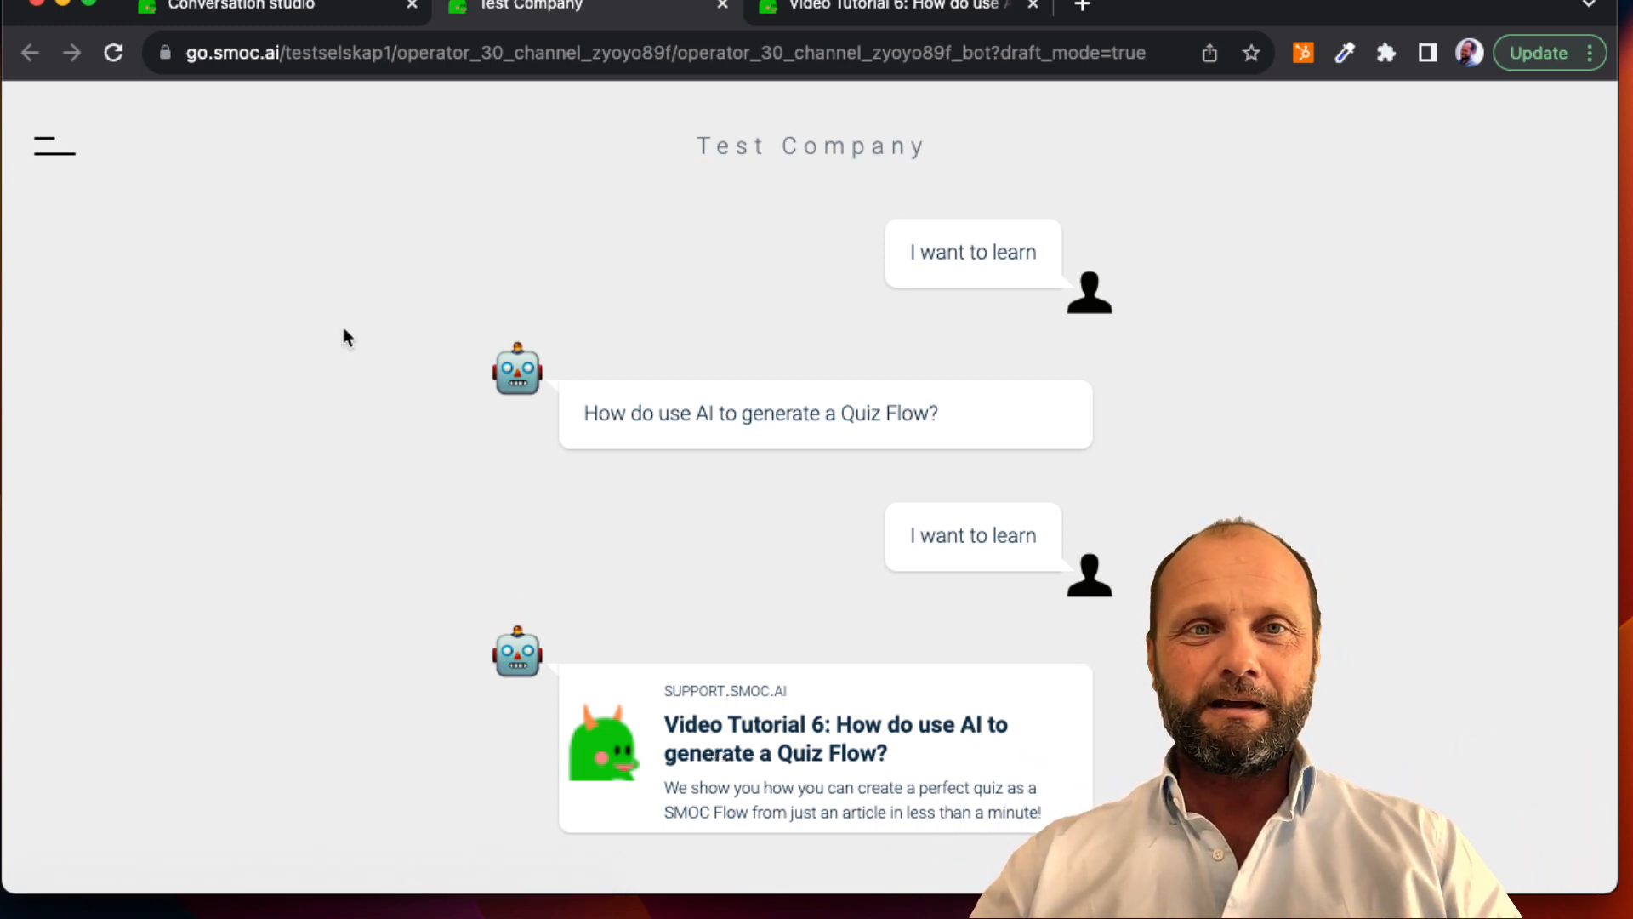
{"action": "left_click", "coordinate": [305, 11]}
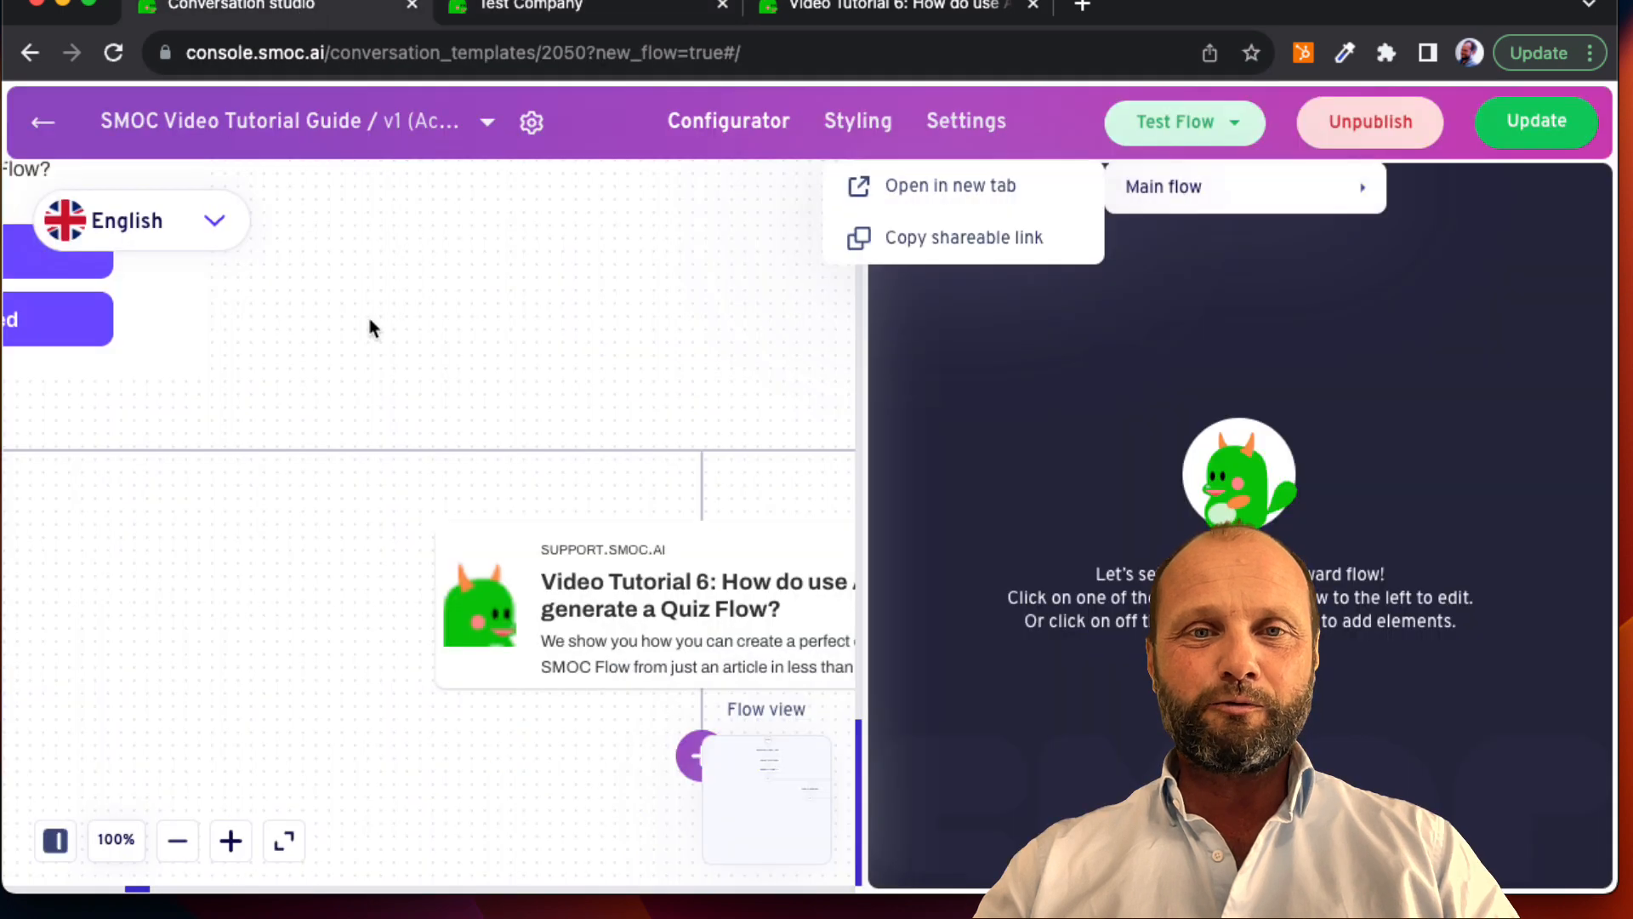